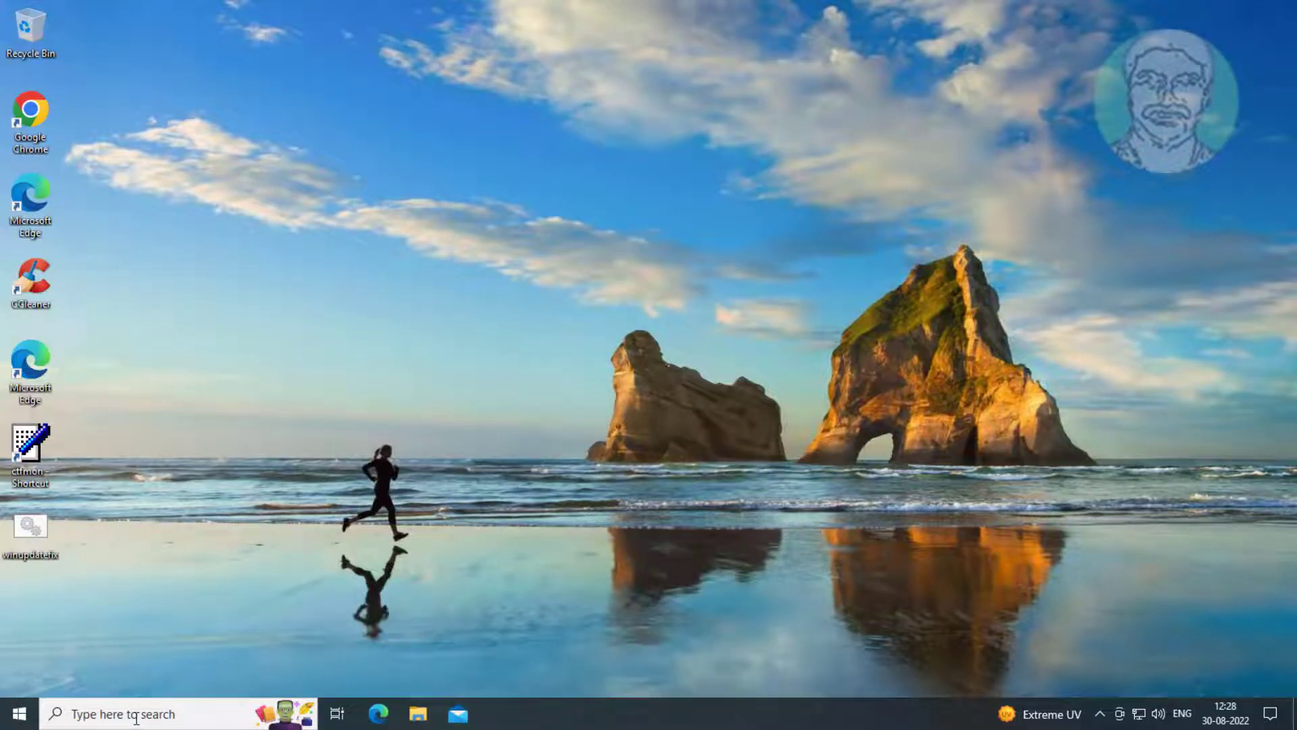
Search Windows for 'control panel' so Control Panel appears as the best match
left_click(136, 718)
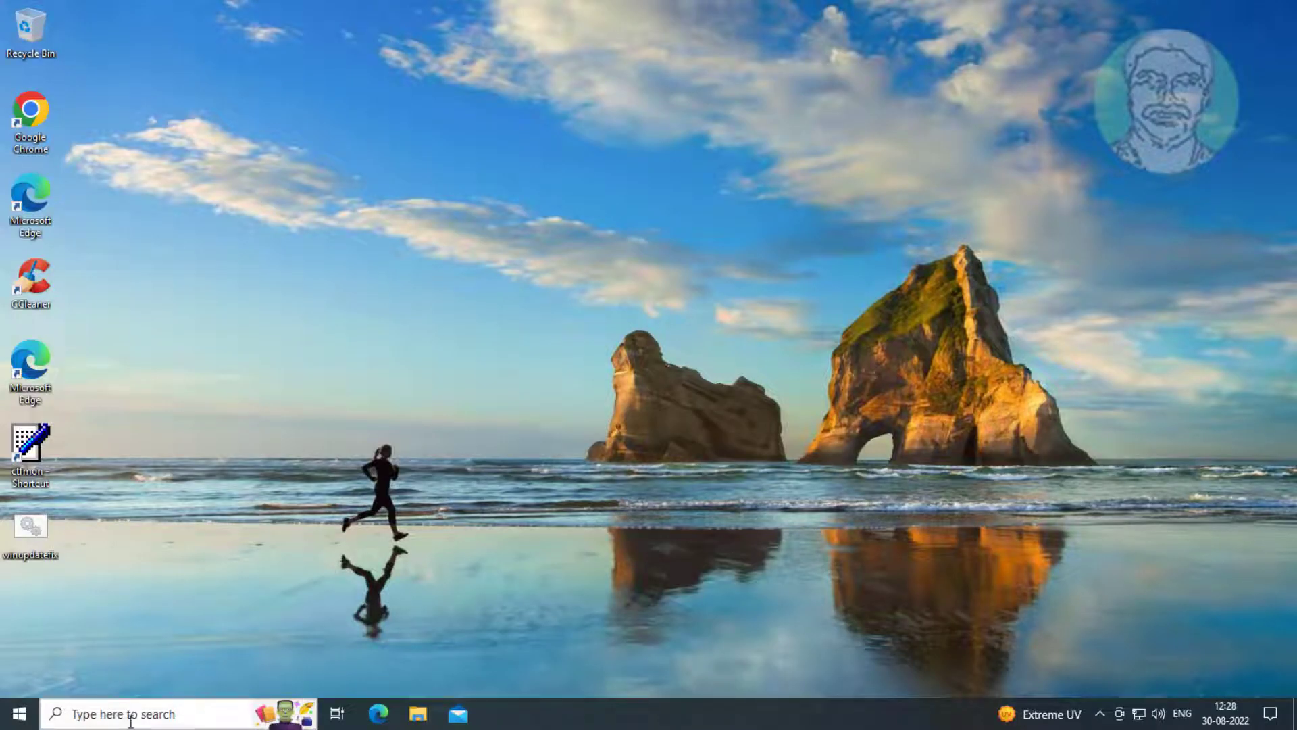
type("co")
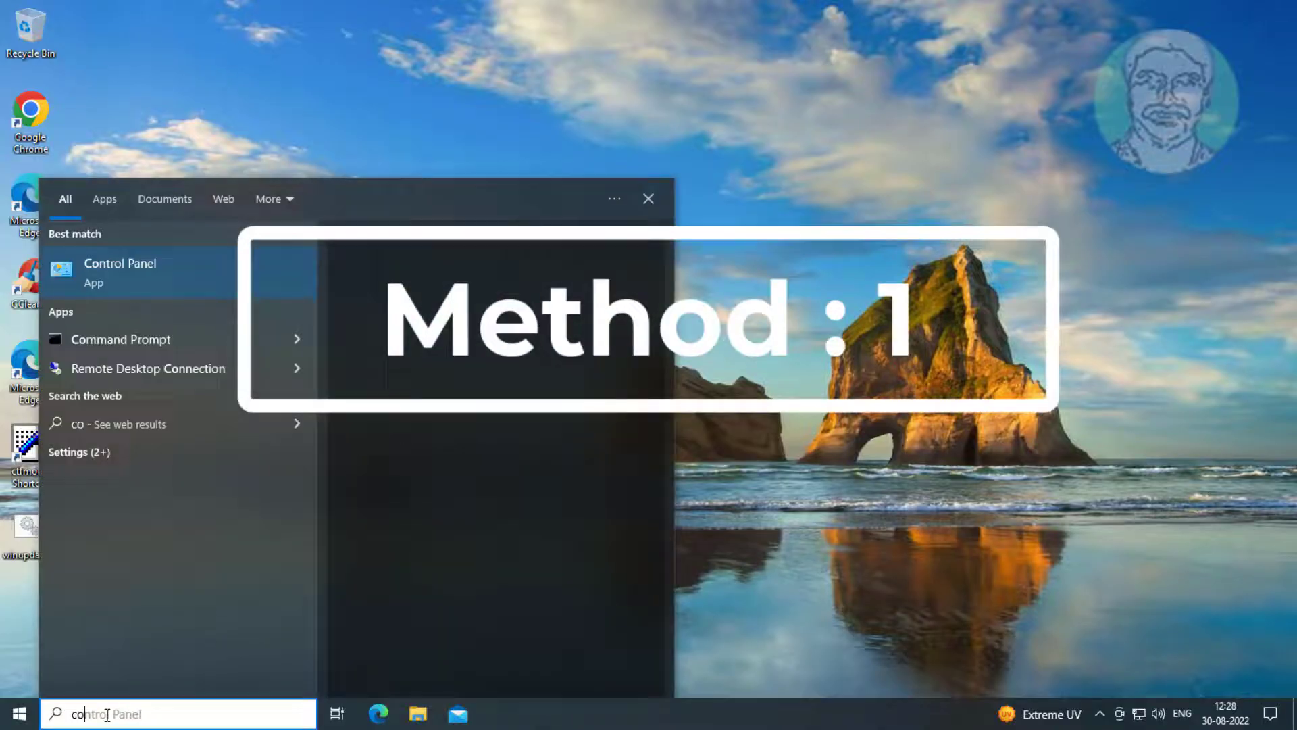
type("ntrol panel")
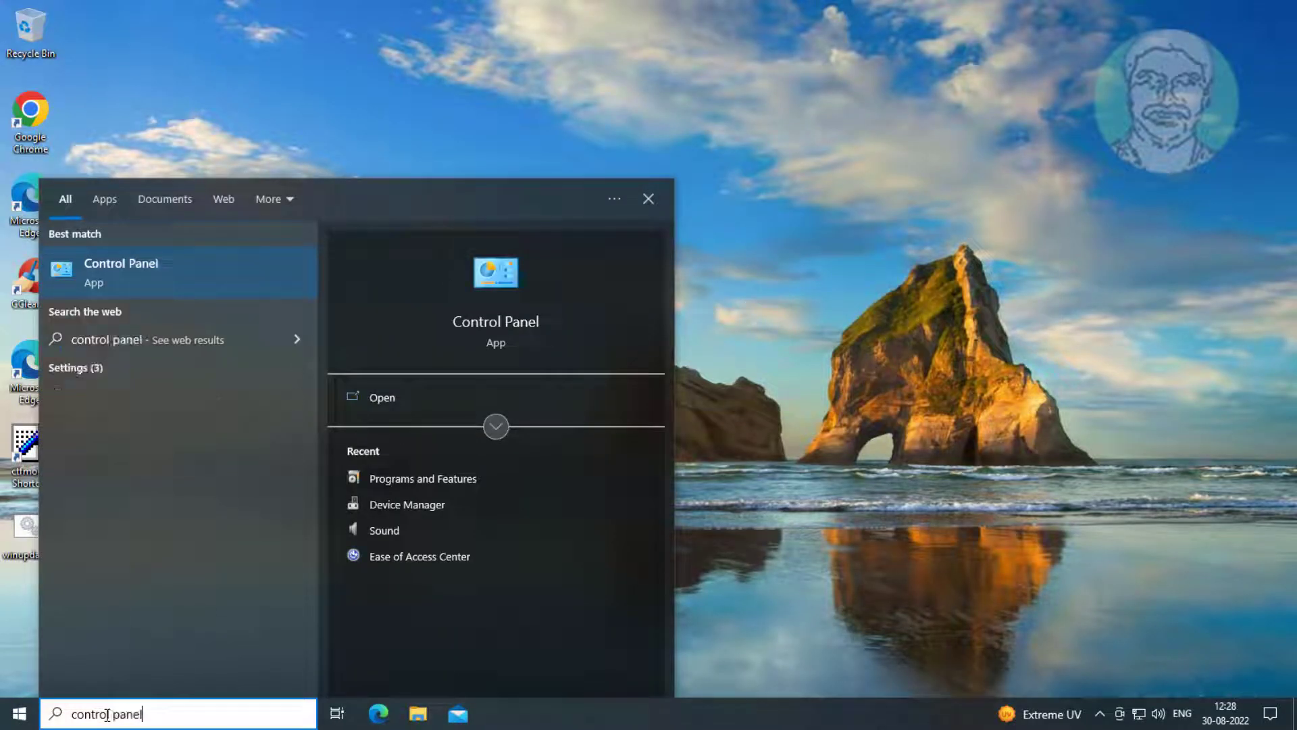
Open Control Panel from the results and go to Programs and Features
left_click(145, 281)
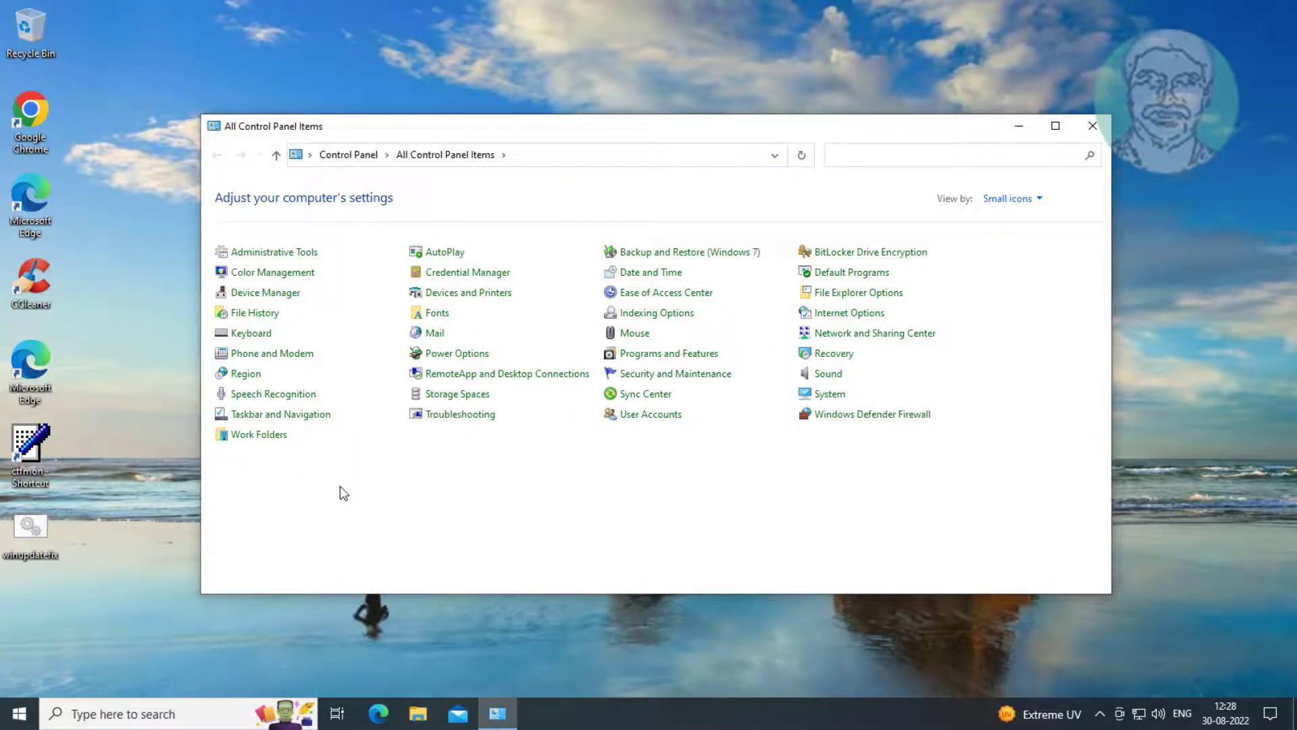
left_click(703, 357)
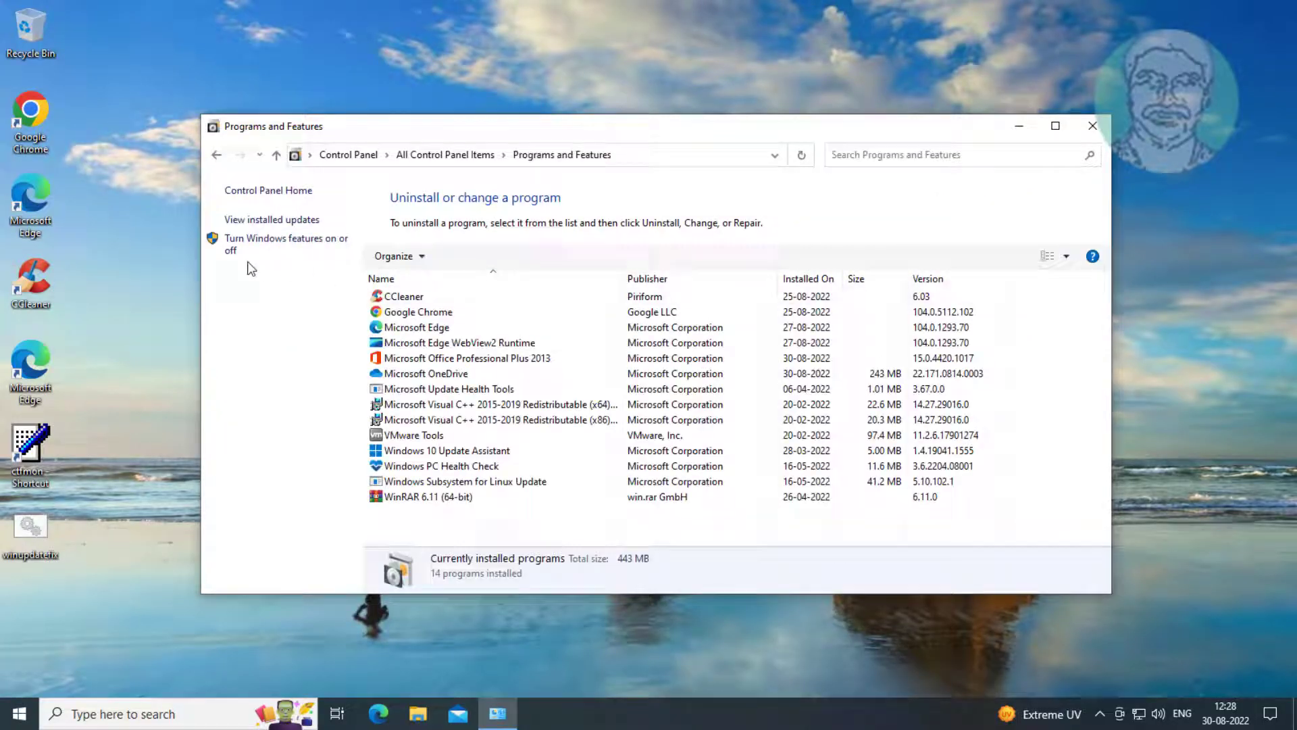
Enable the SMB 1.0/CIFS File Sharing Support Windows feature and restart the PC now
left_click(269, 242)
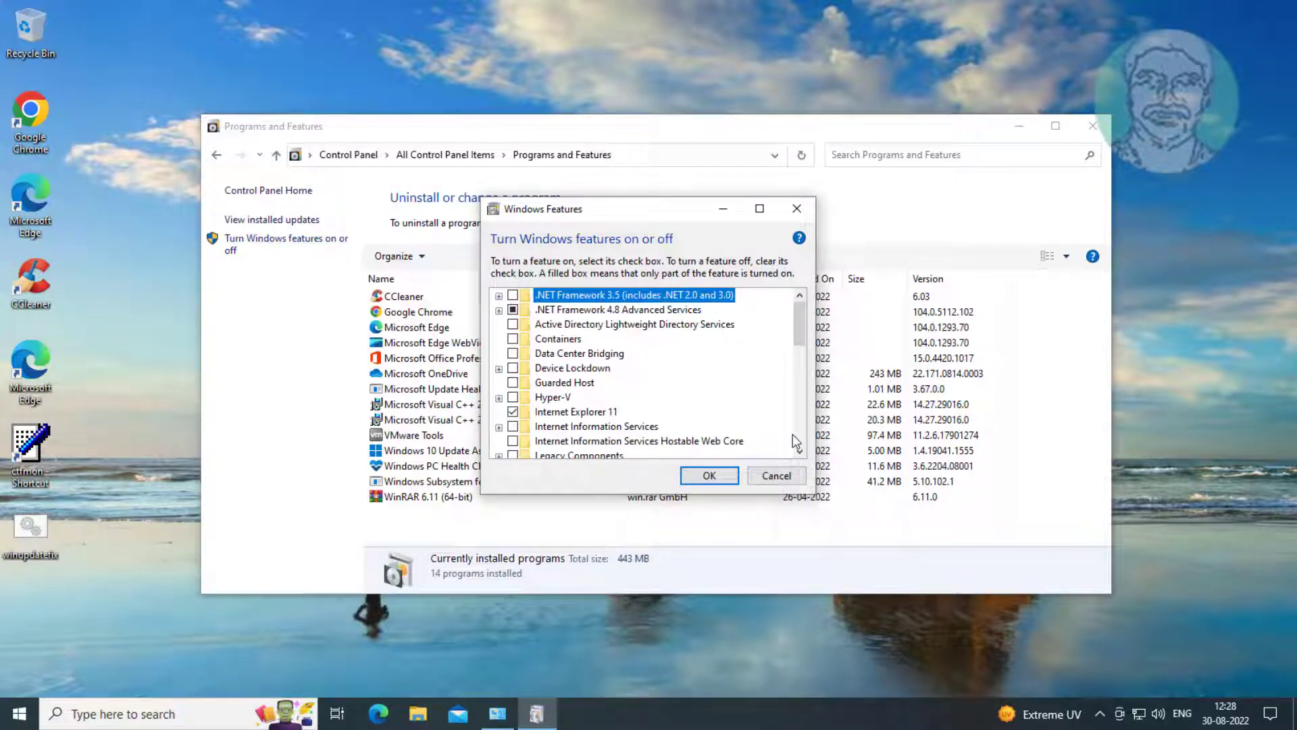
left_click(799, 451)
left_click_drag(799, 451, 800, 451)
left_click(609, 369)
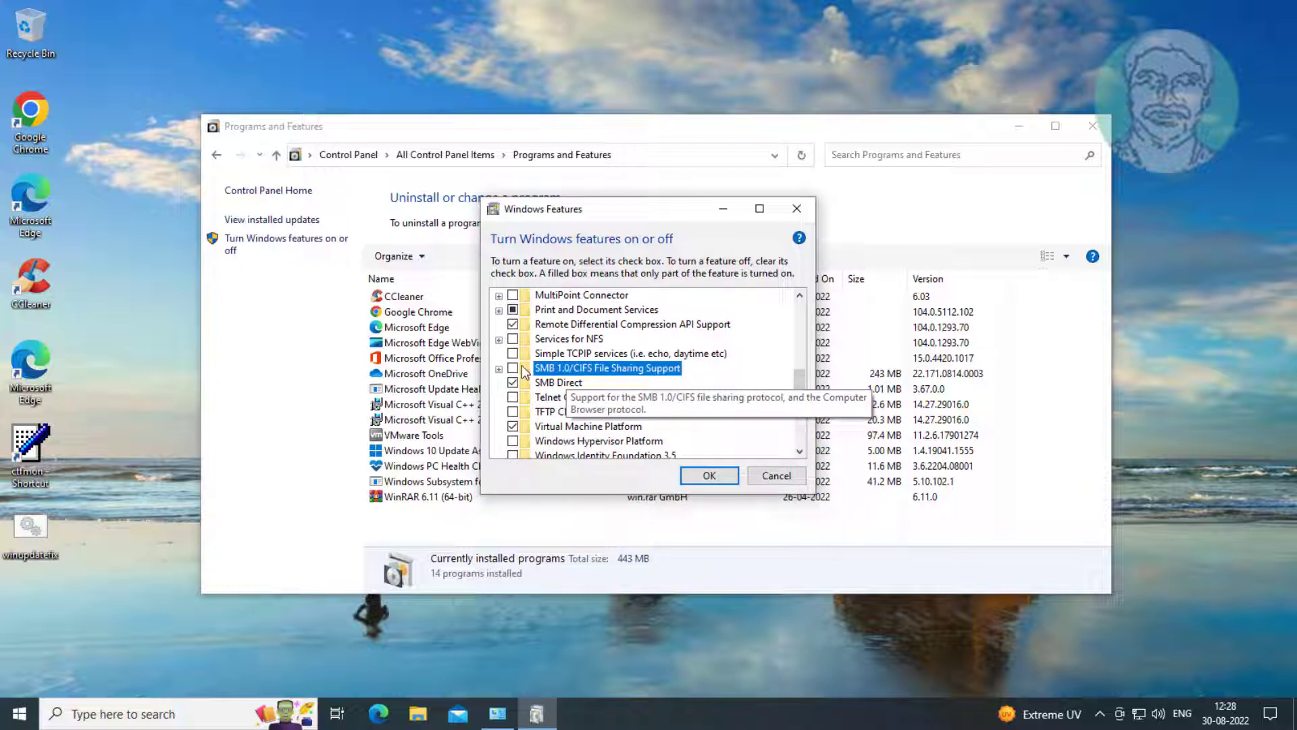
left_click(499, 368)
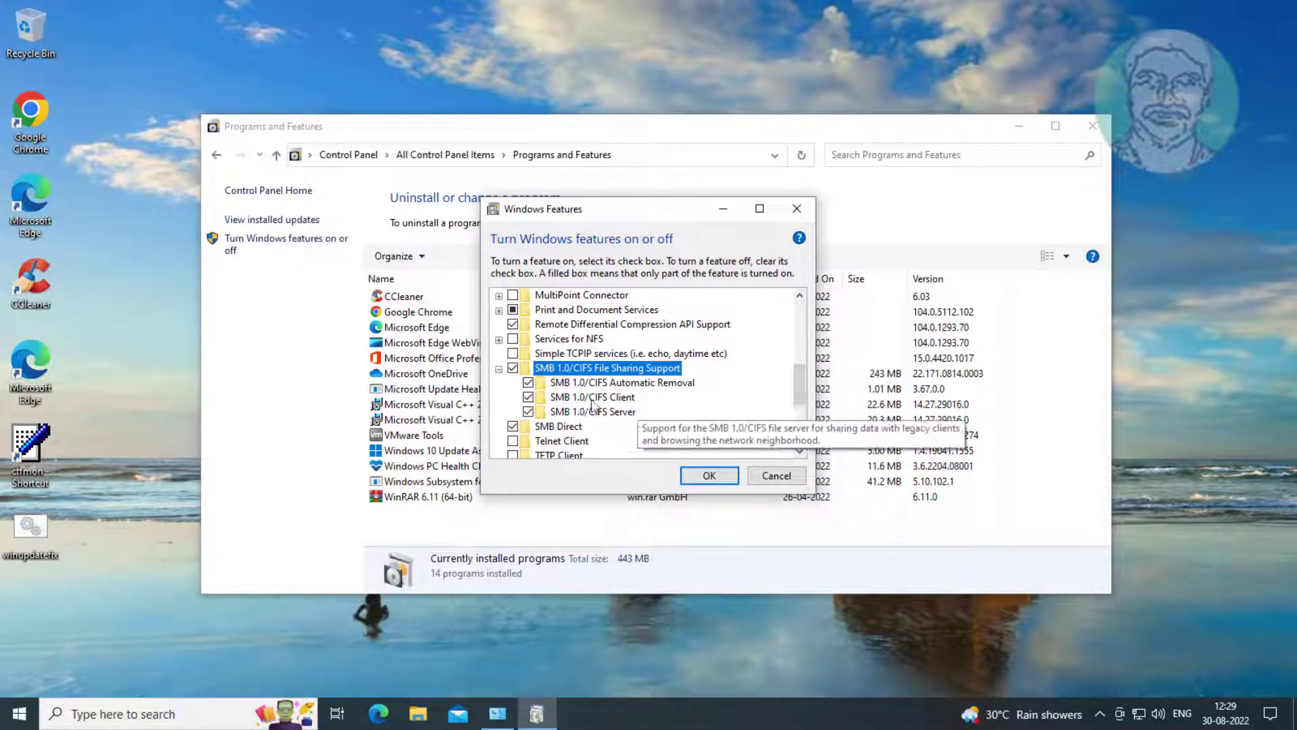
left_click(703, 476)
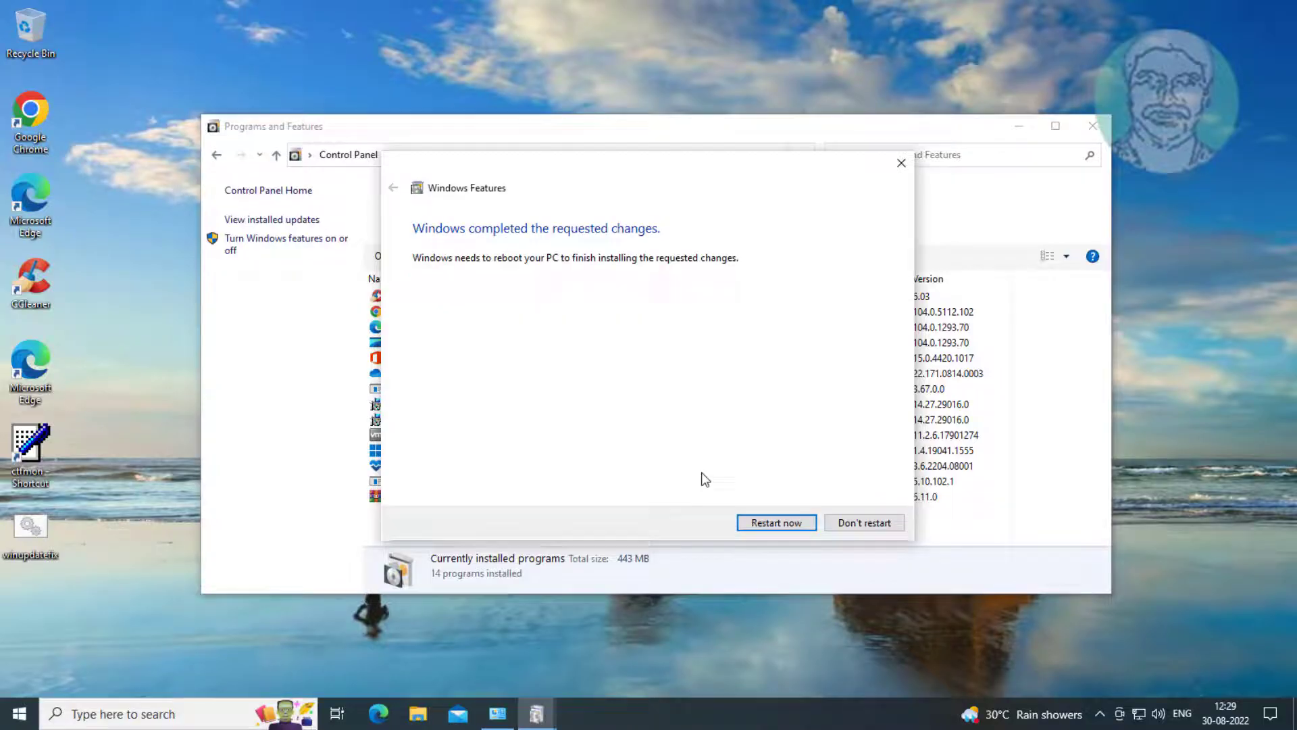
left_click(803, 522)
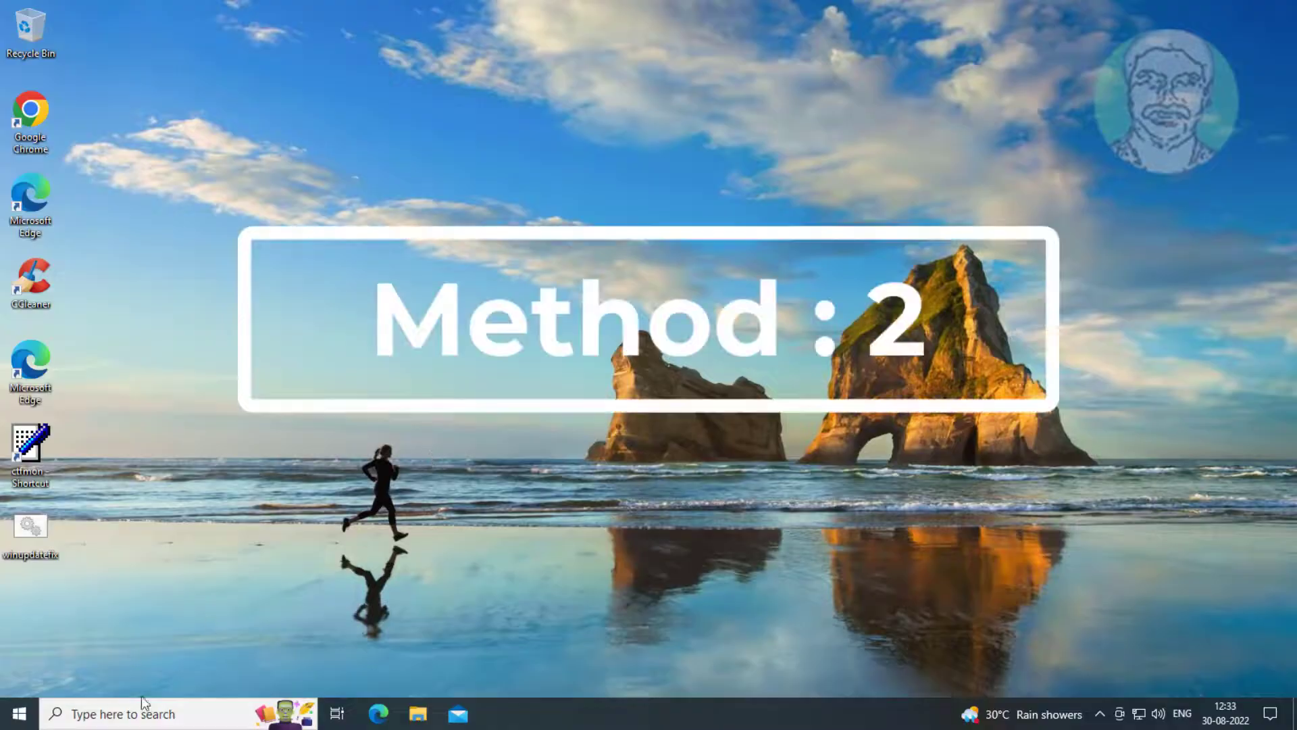
After the restart, search for 'control panel' and open it
left_click(139, 709)
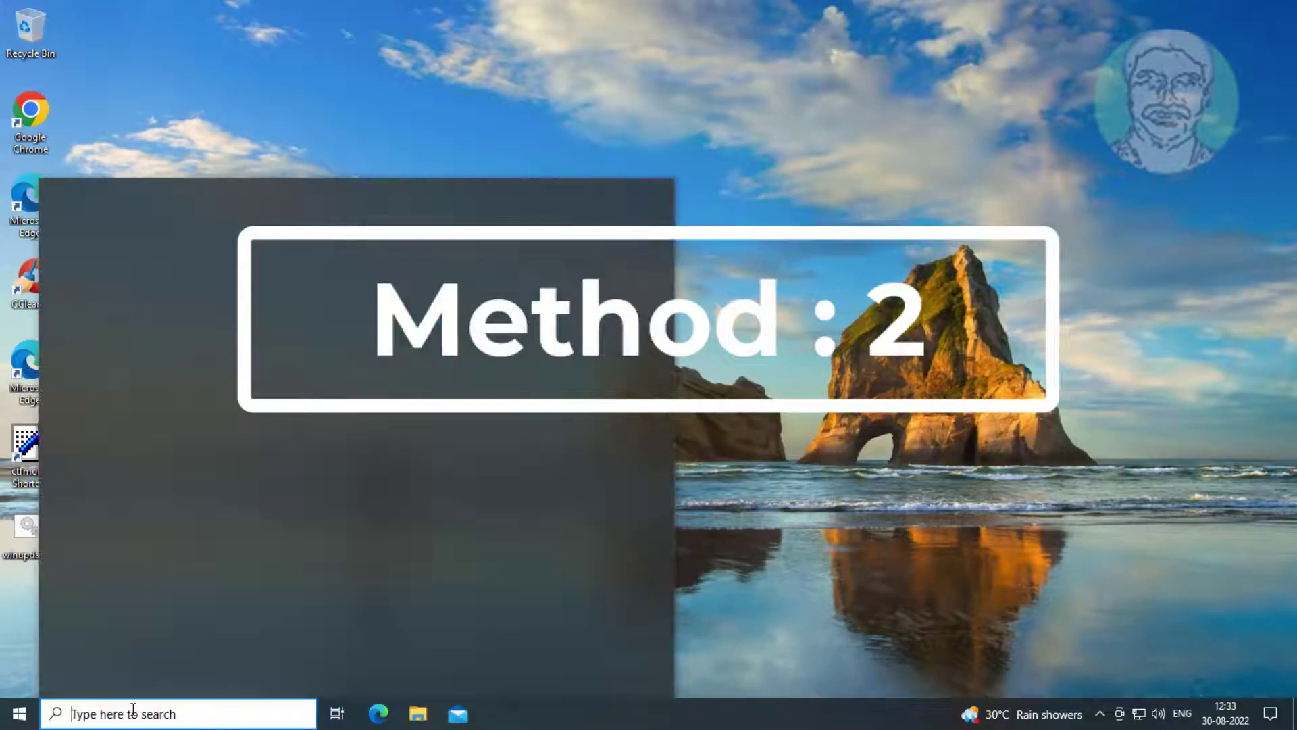
type("control panel")
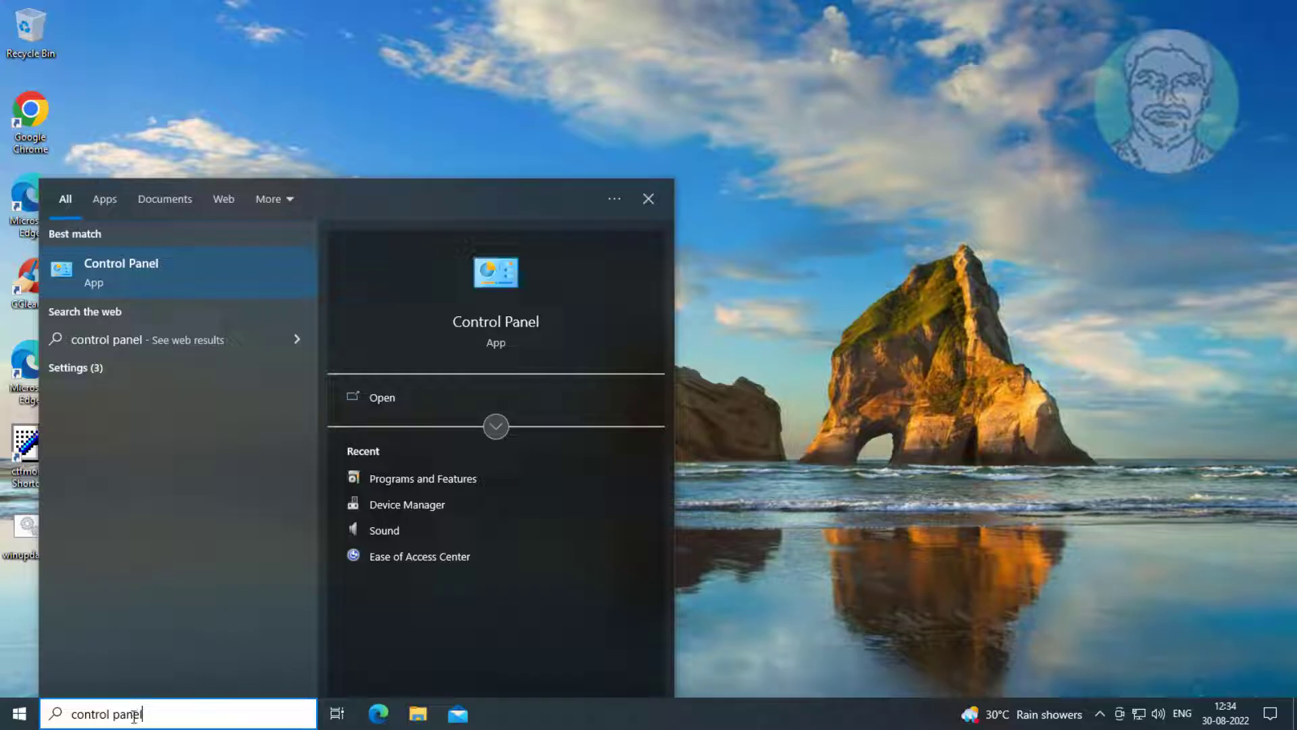
left_click(160, 274)
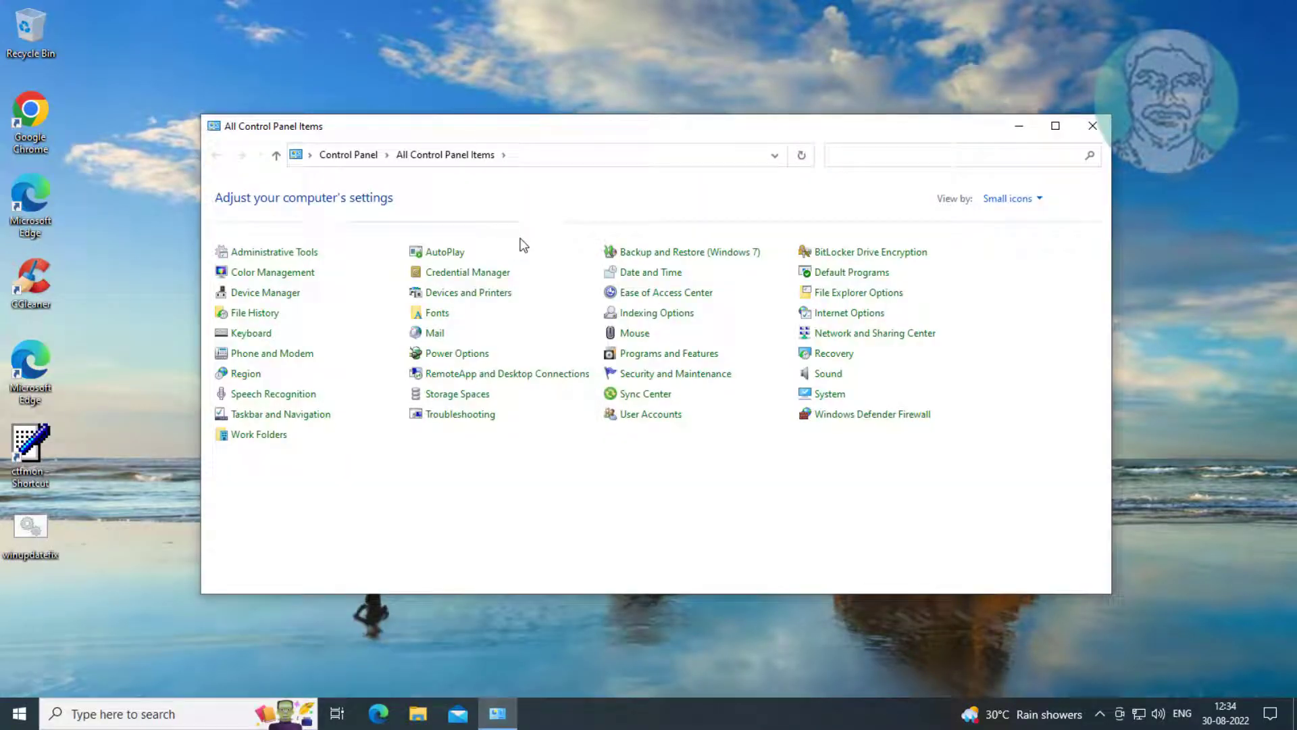
Open Credential Manager's Windows Credentials and the add-credential form, then close it unfilled
left_click(473, 277)
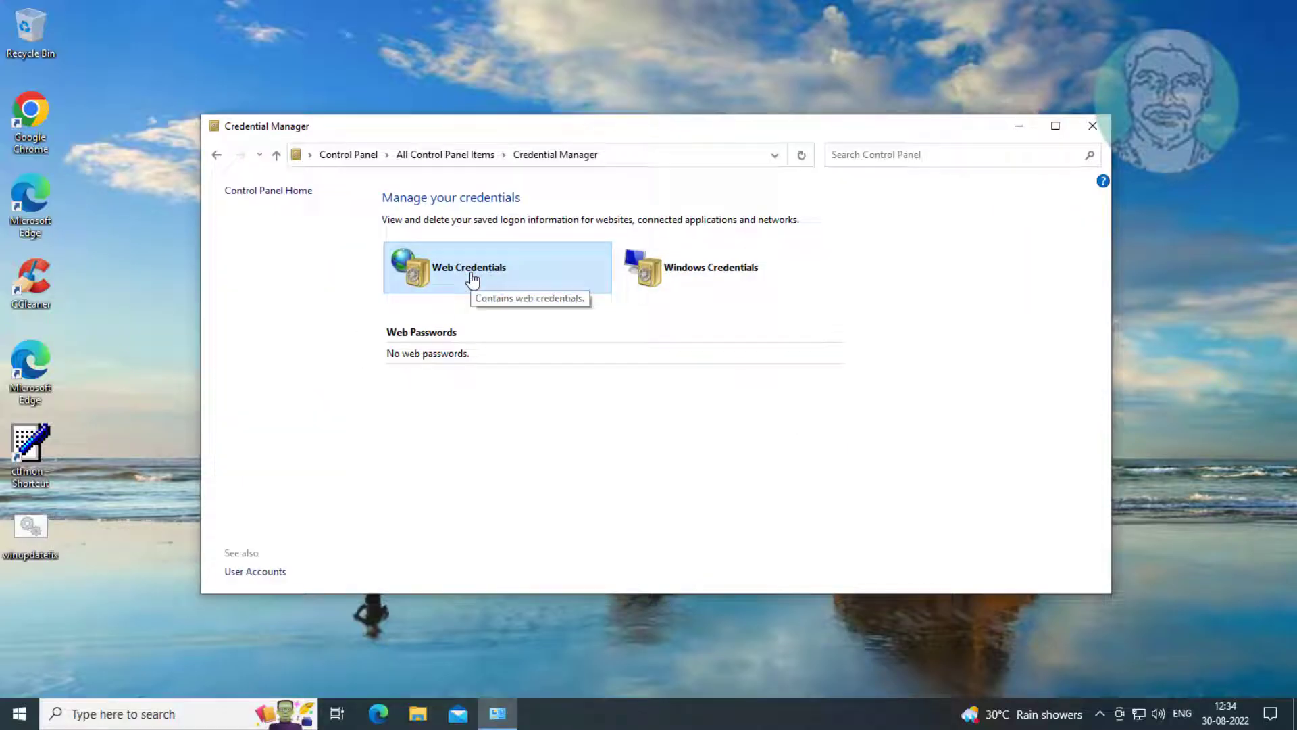
left_click(716, 277)
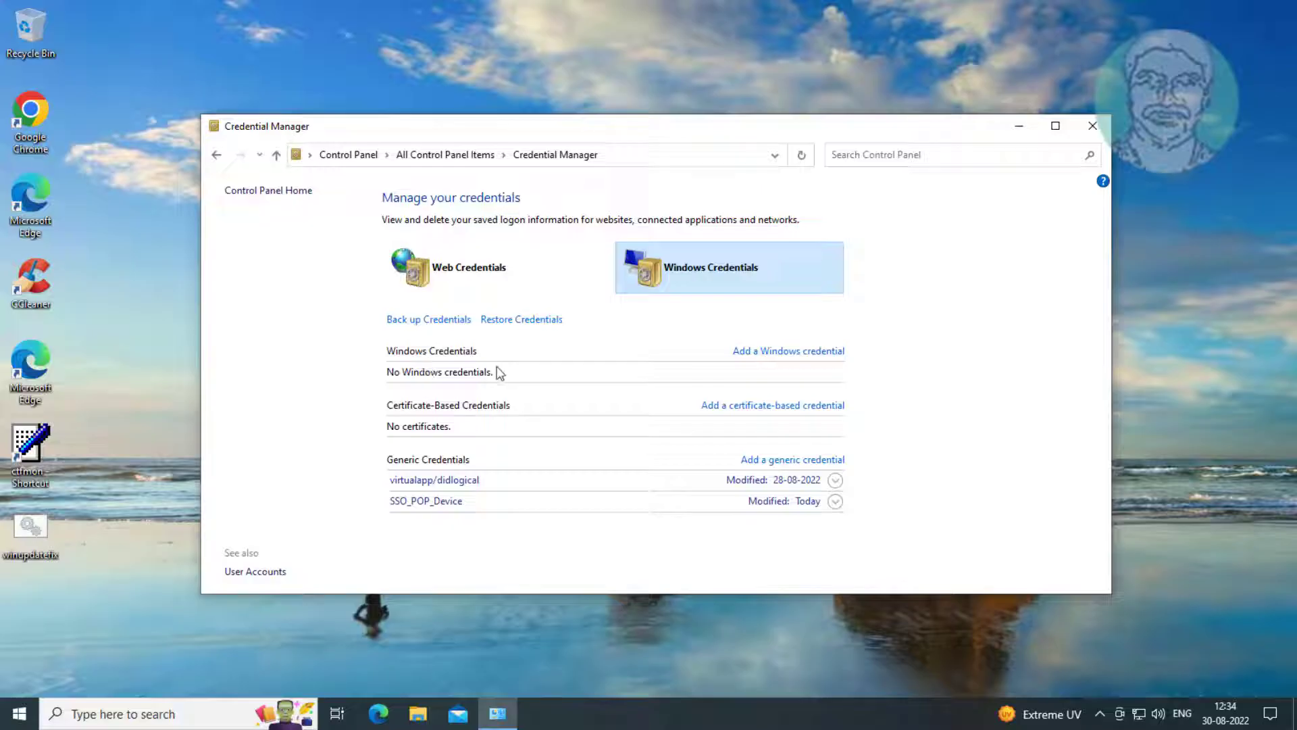
left_click(771, 352)
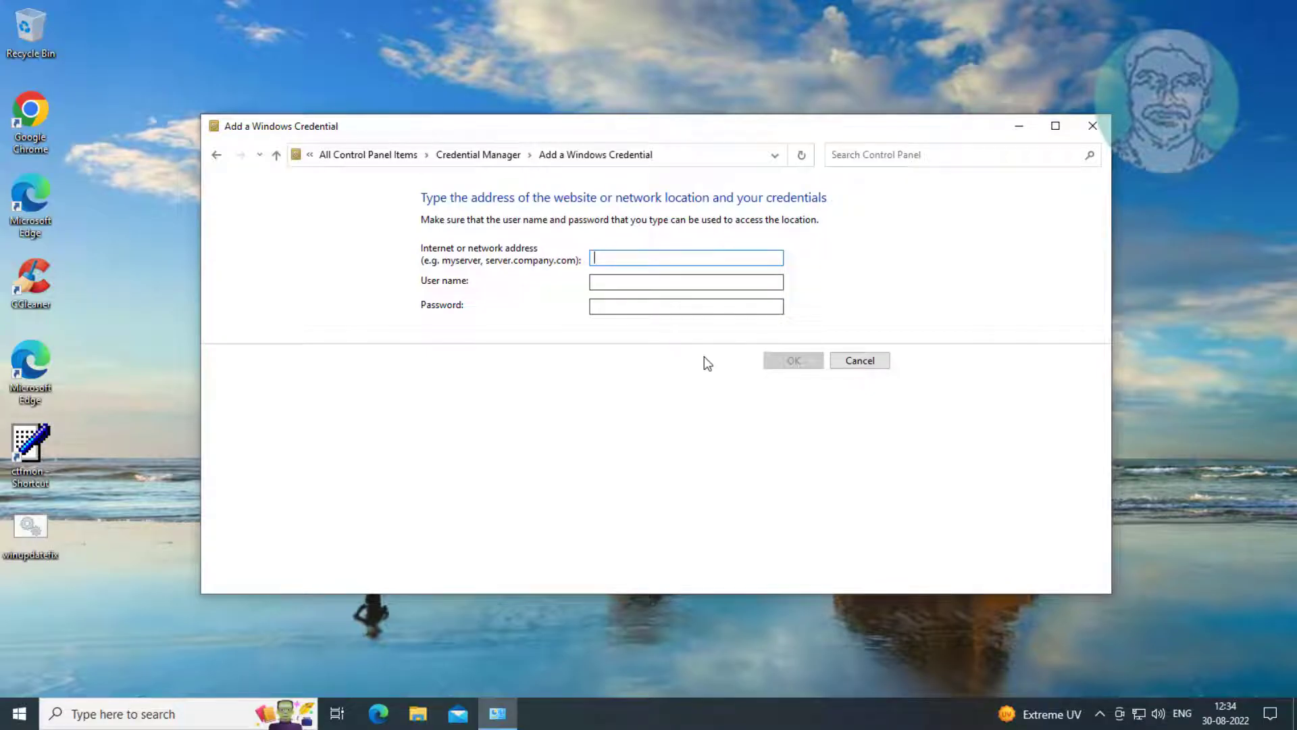
left_click(1090, 127)
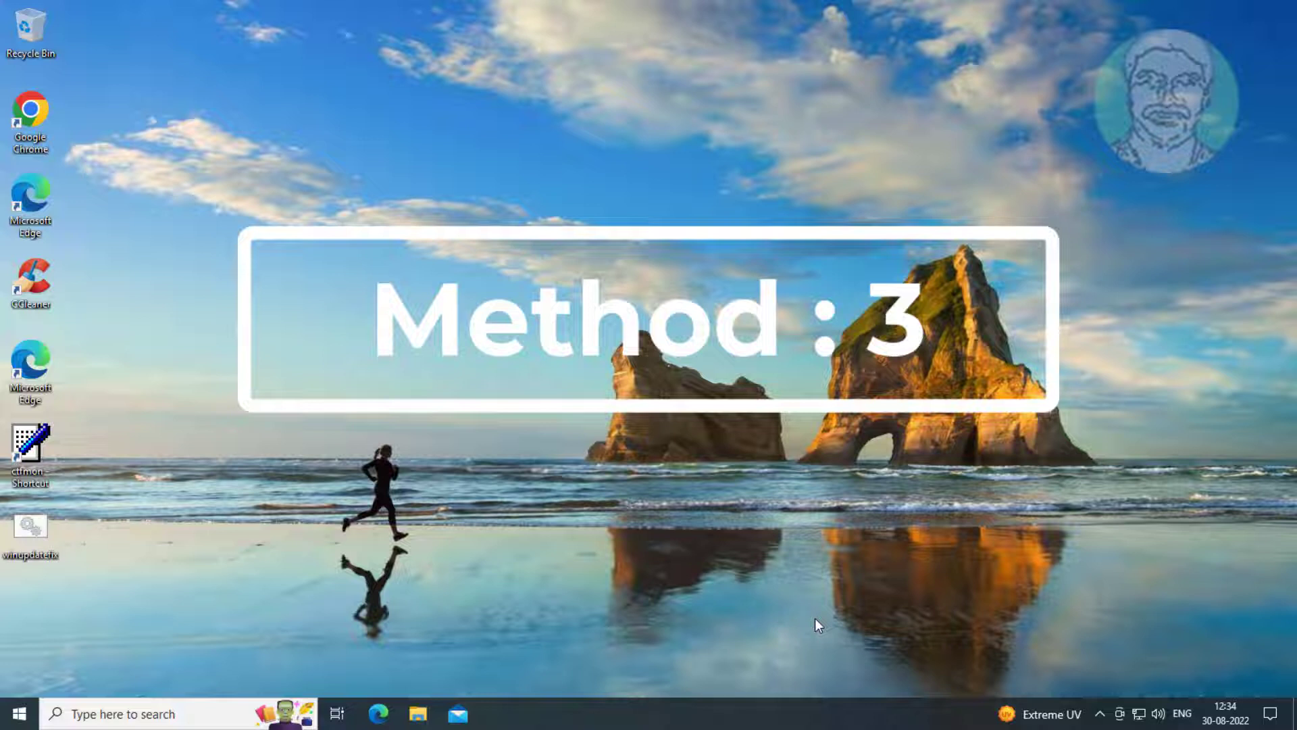
Search 'windows firewall' and open the Windows Defender Firewall page
left_click(106, 714)
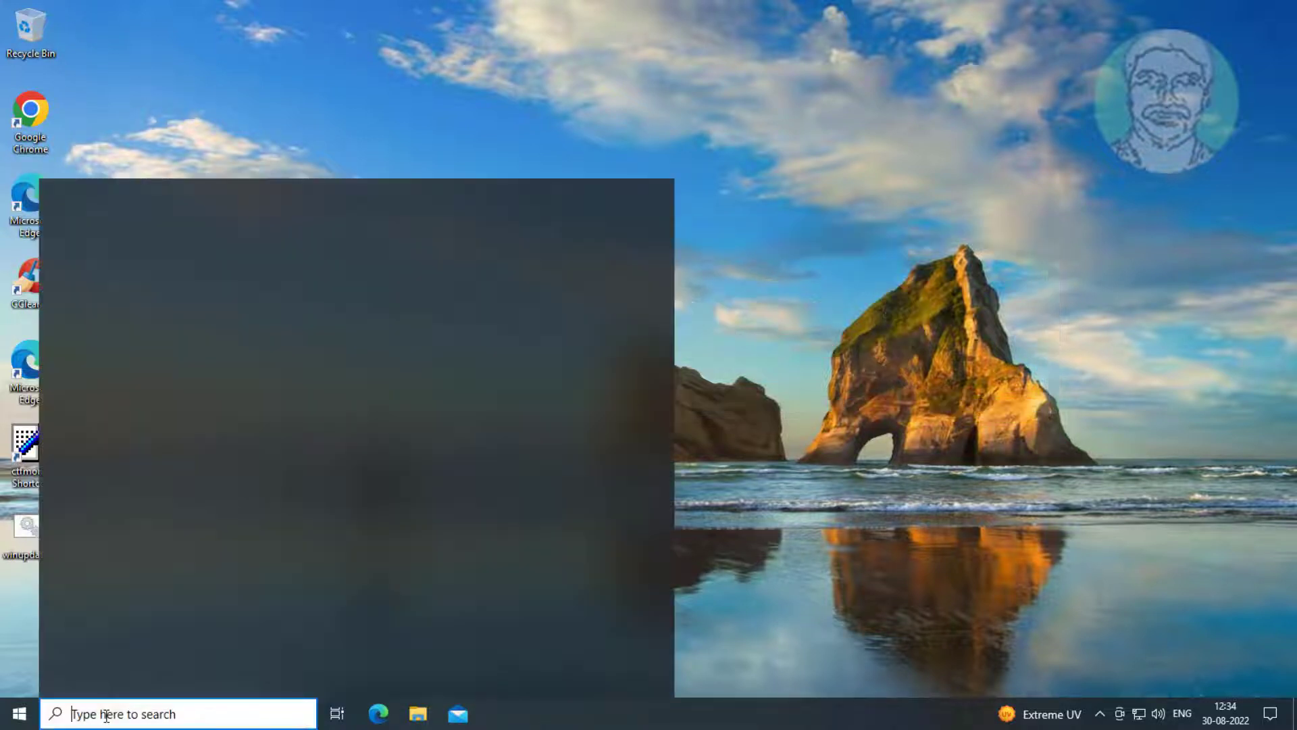
type("windows")
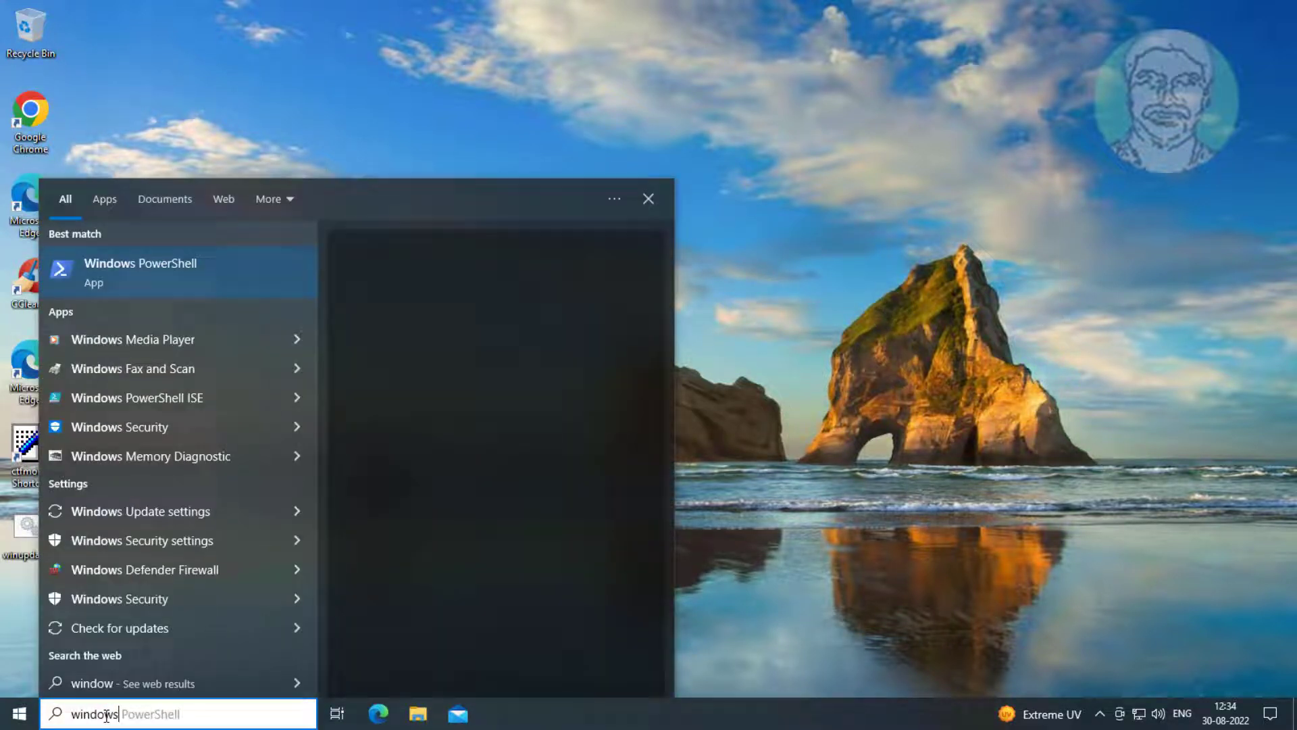
type(" firewall")
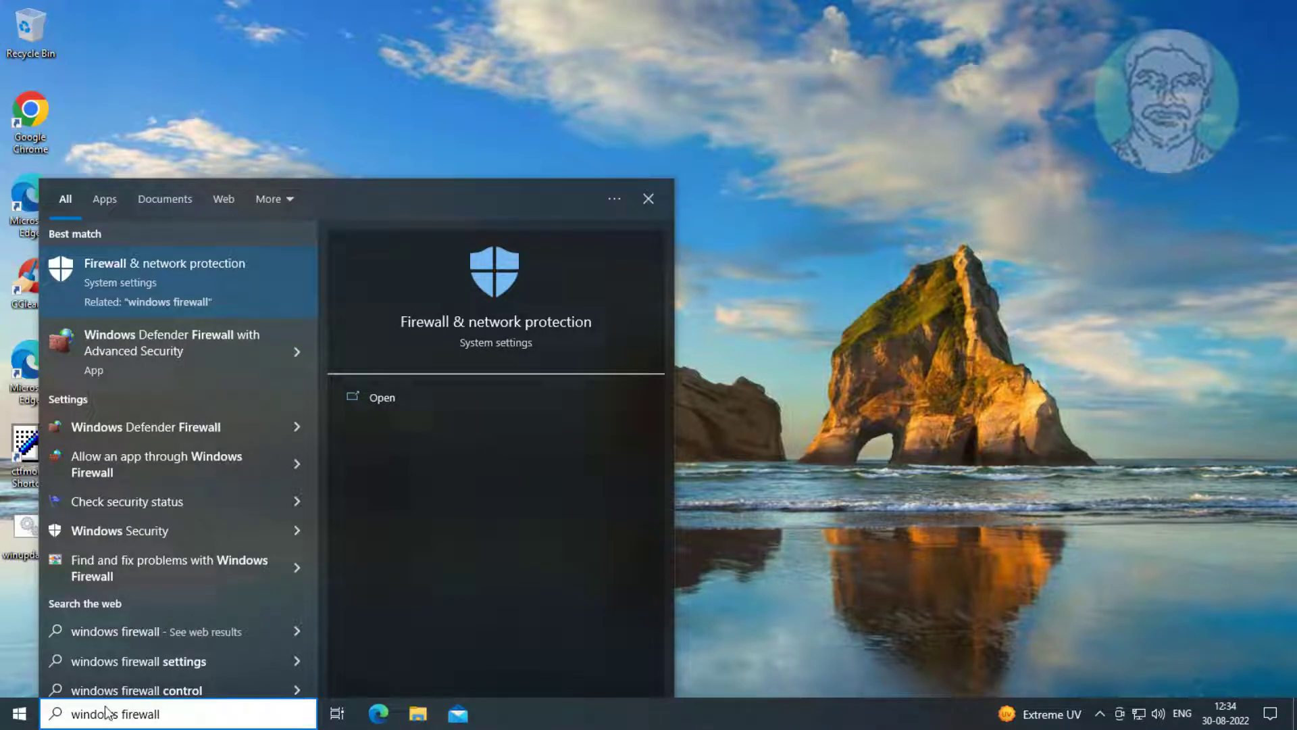
left_click(150, 424)
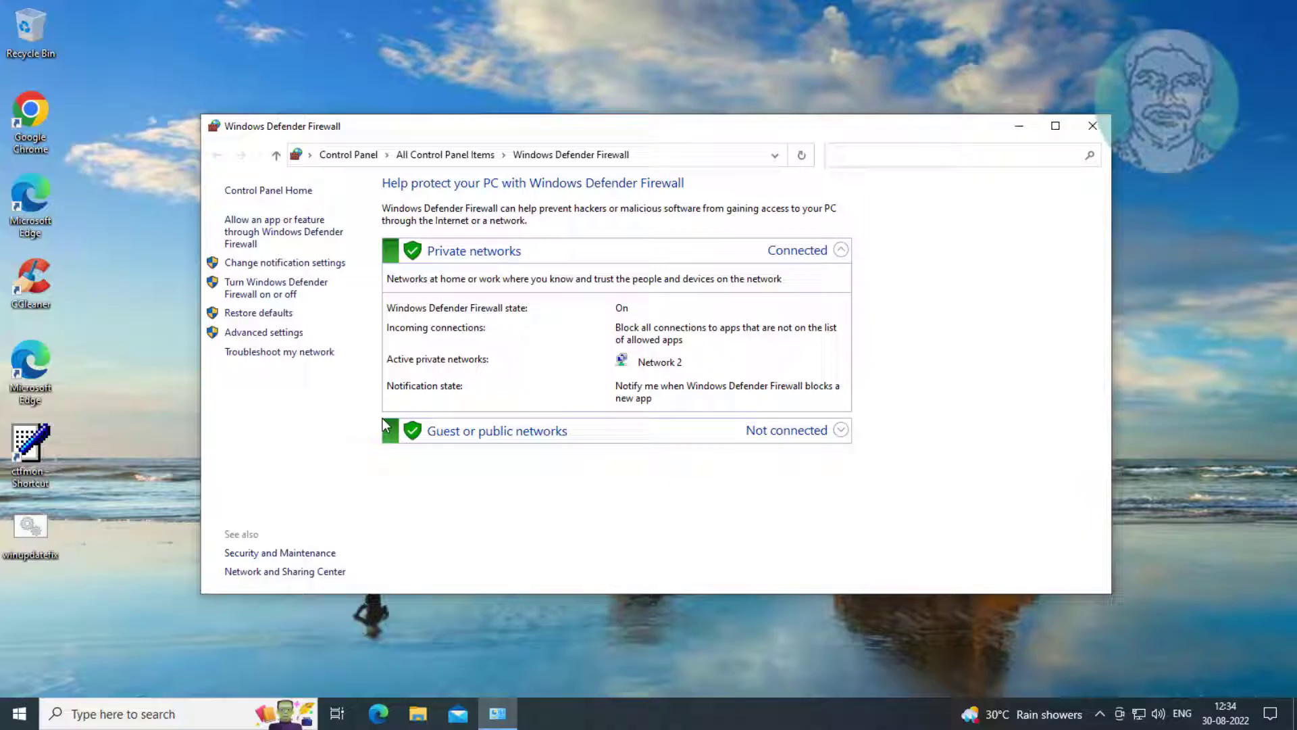
Turn off Windows Defender Firewall for private and public networks, then close the window
left_click(267, 296)
left_click(470, 308)
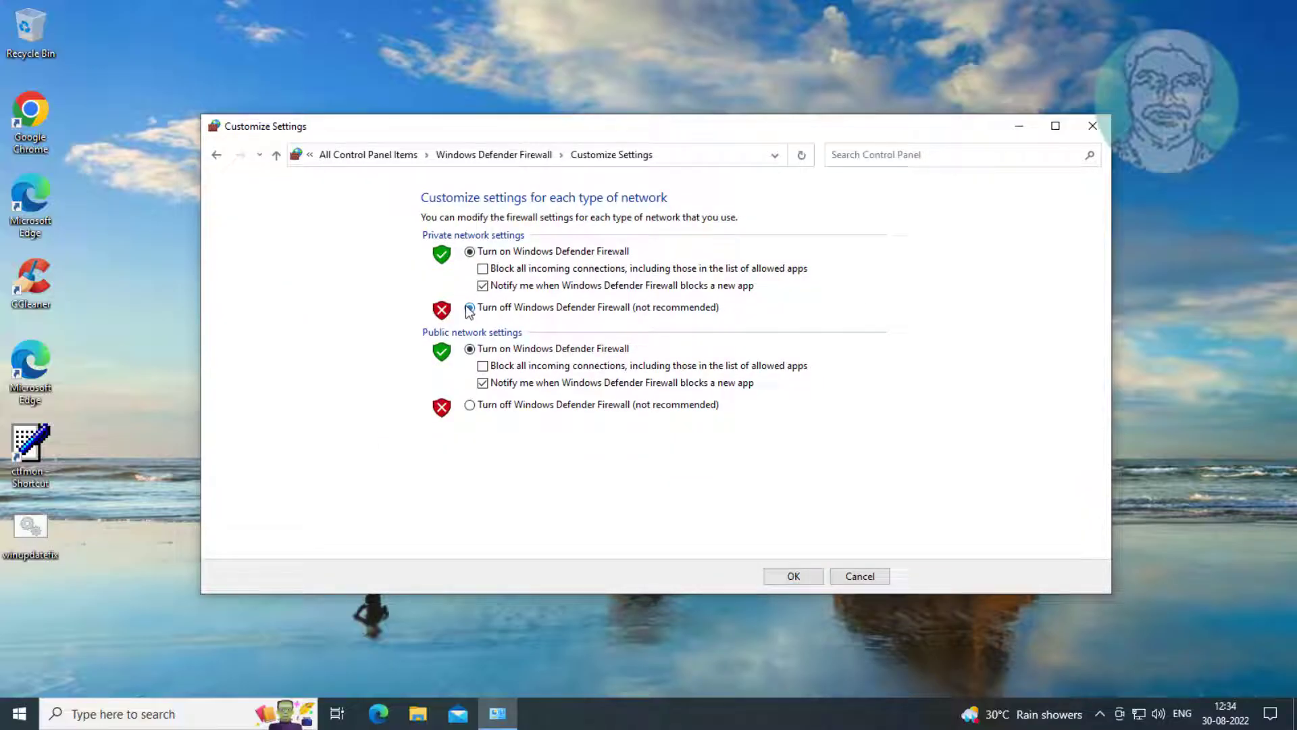
left_click(471, 407)
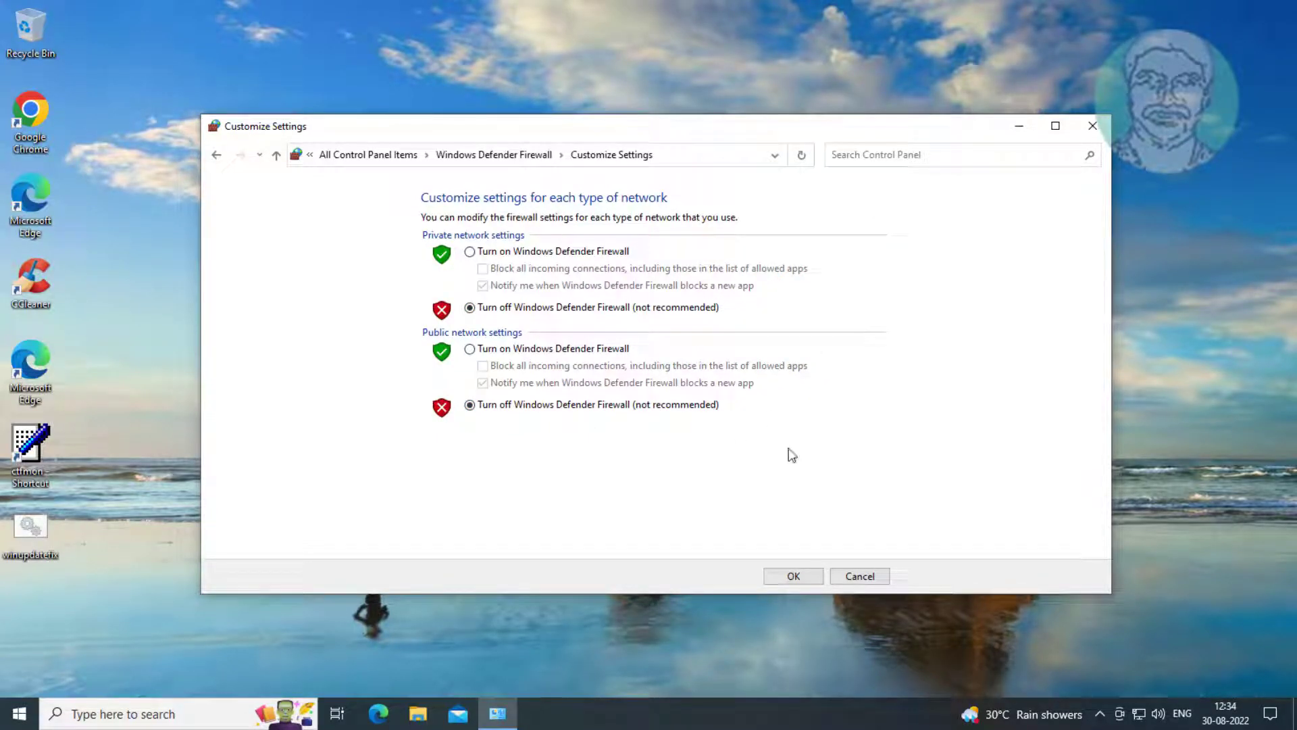
left_click(794, 577)
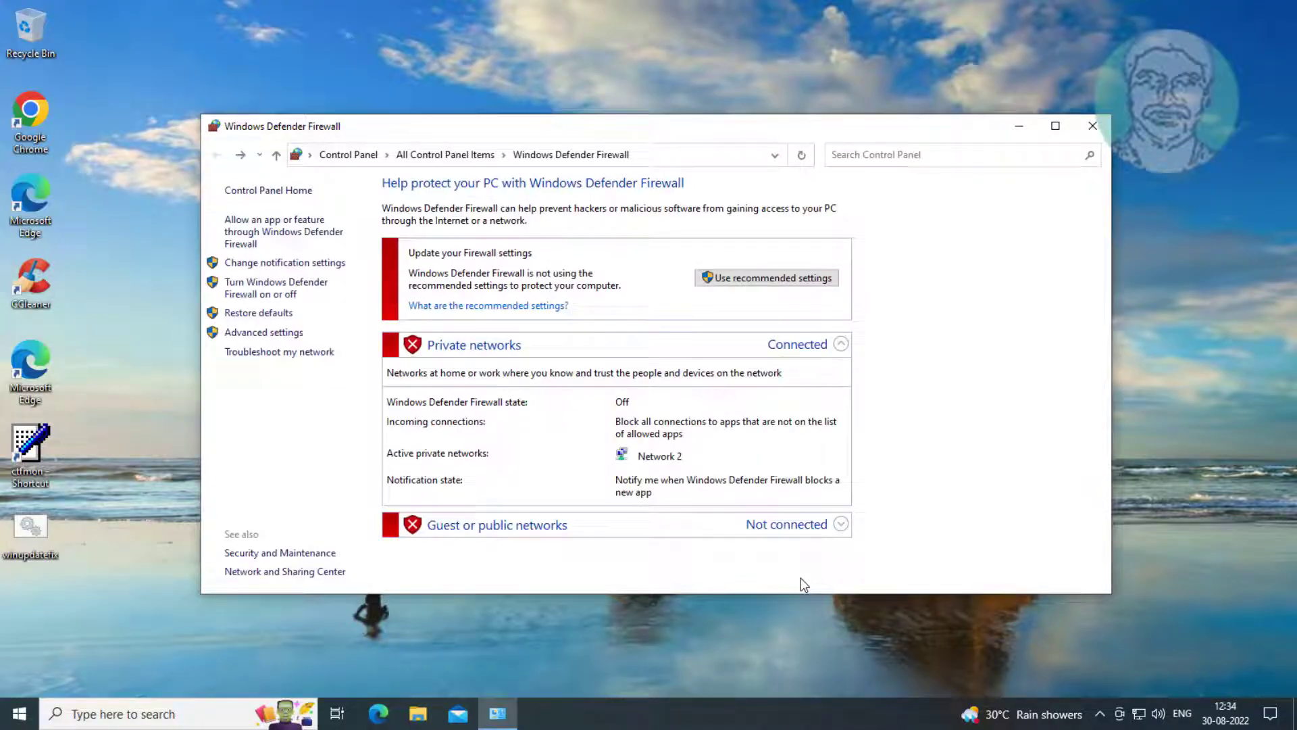
left_click(1093, 126)
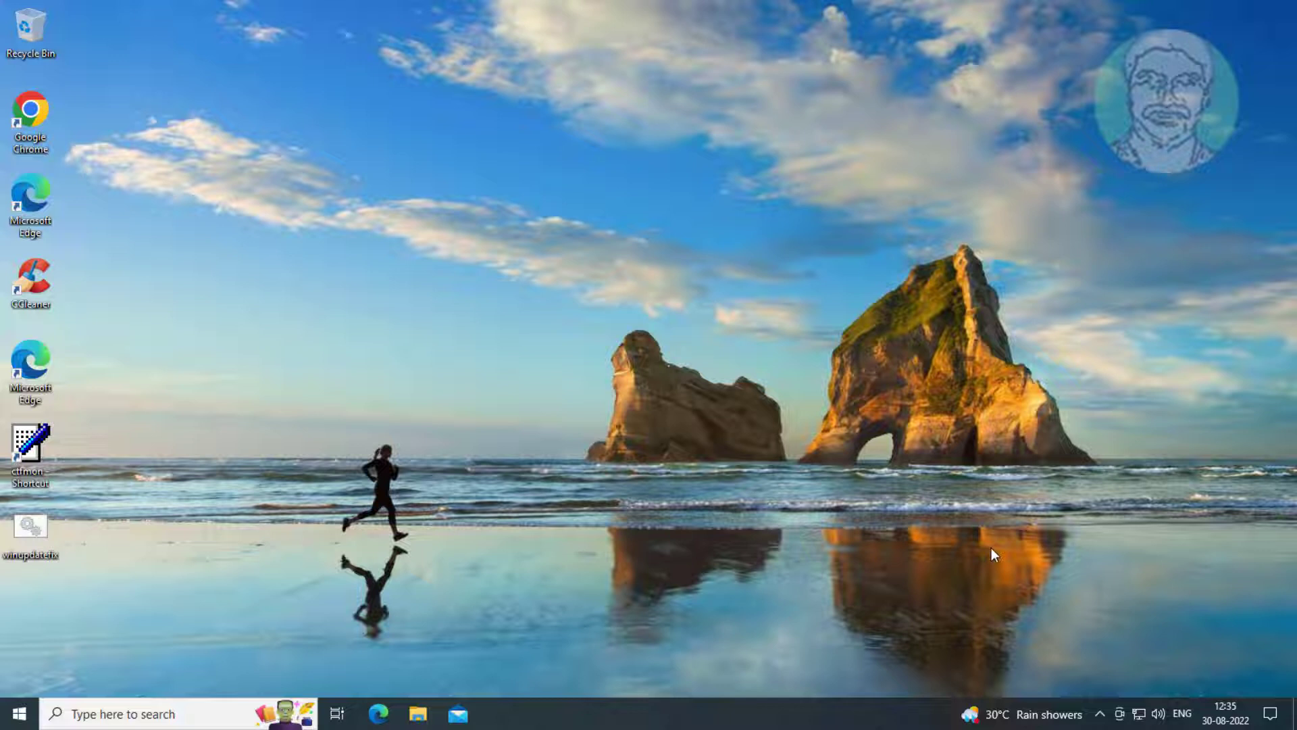
Search 'control panel' and open Control Panel on All Control Panel Items
left_click(105, 714)
type("co")
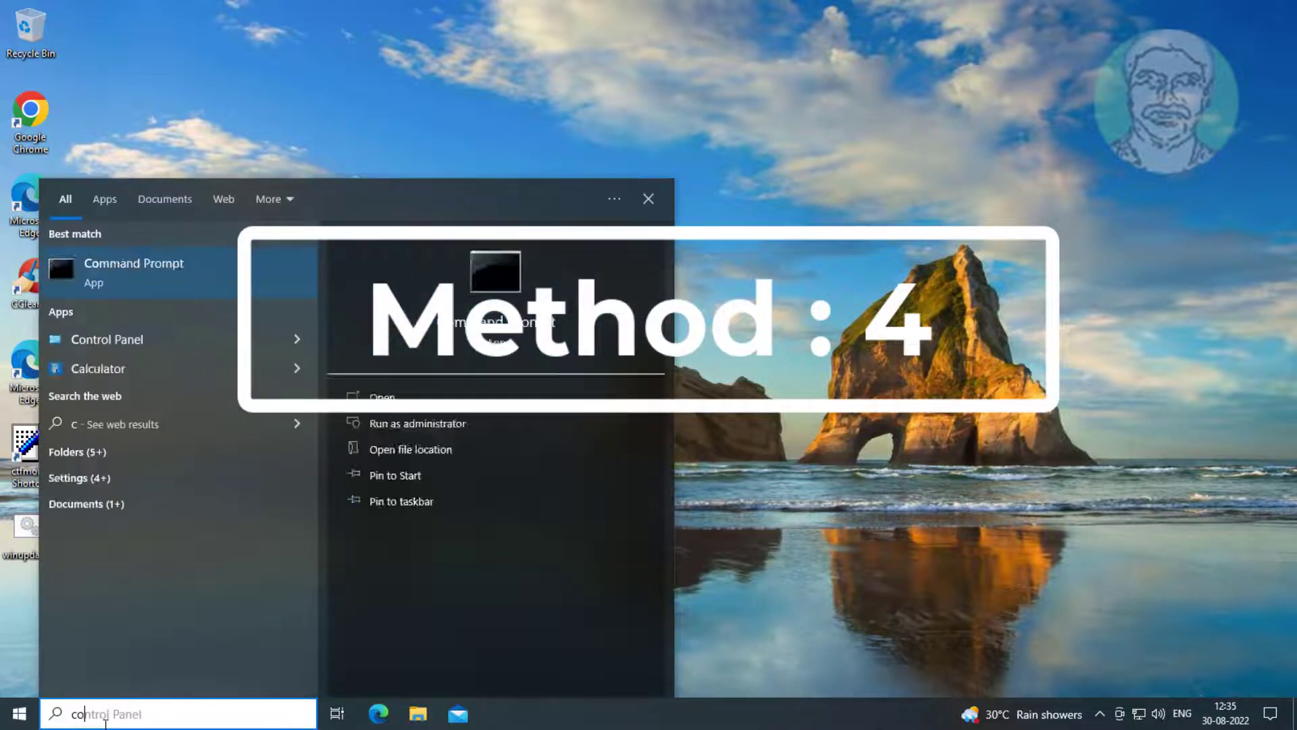
type("ntrol panel")
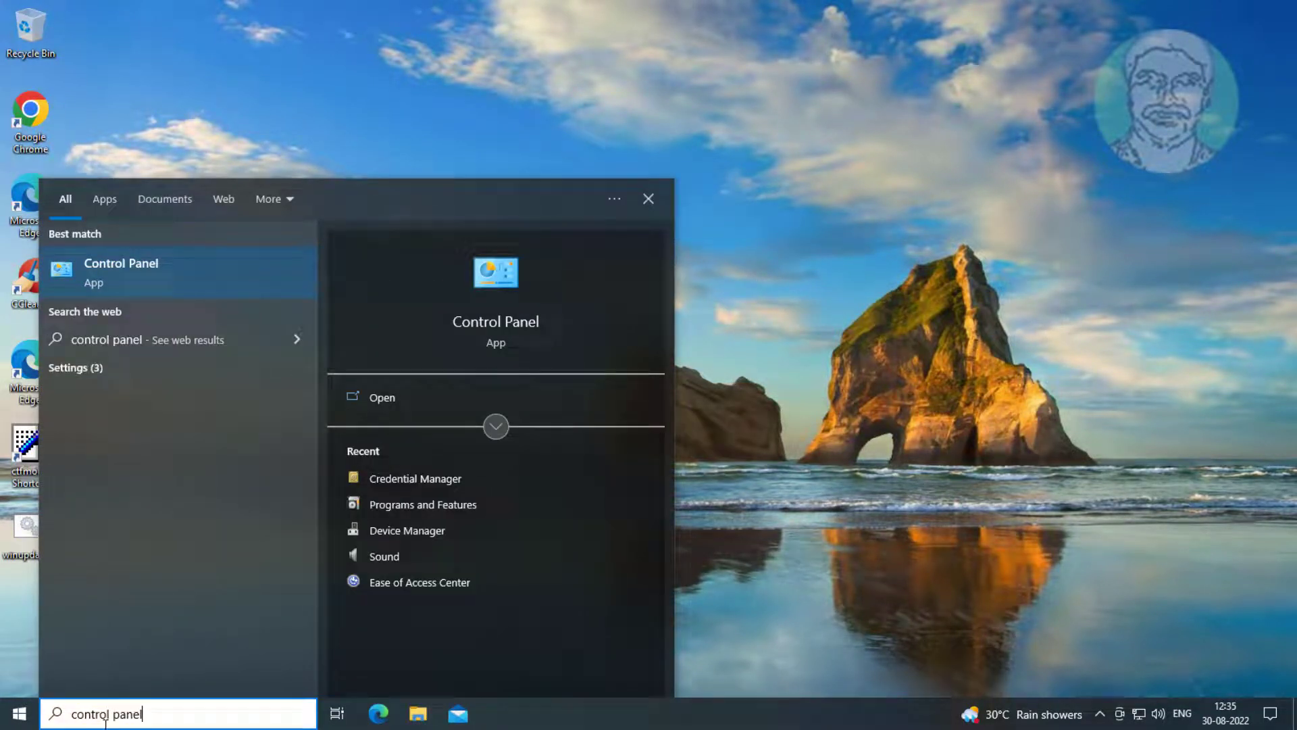
left_click(86, 274)
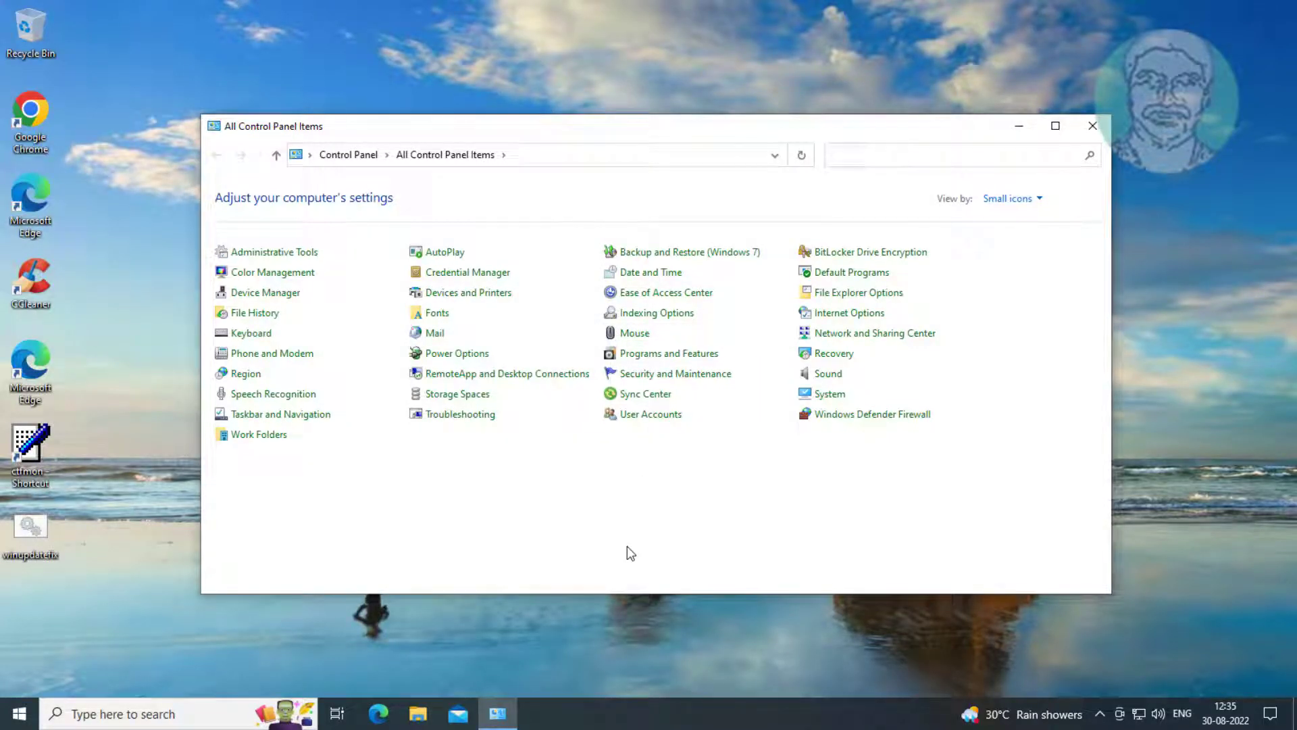
Open Network and Sharing Center and view the Ethernet0 connection status
key("n")
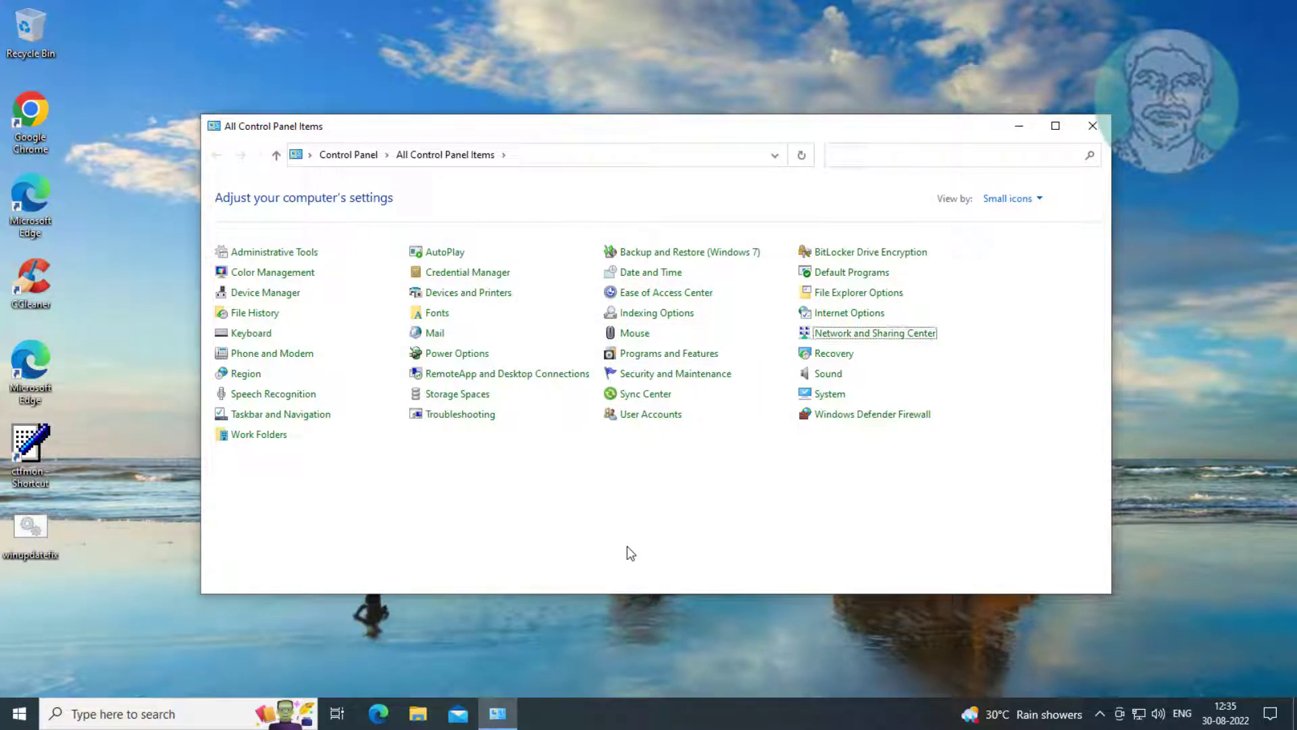
left_click(894, 342)
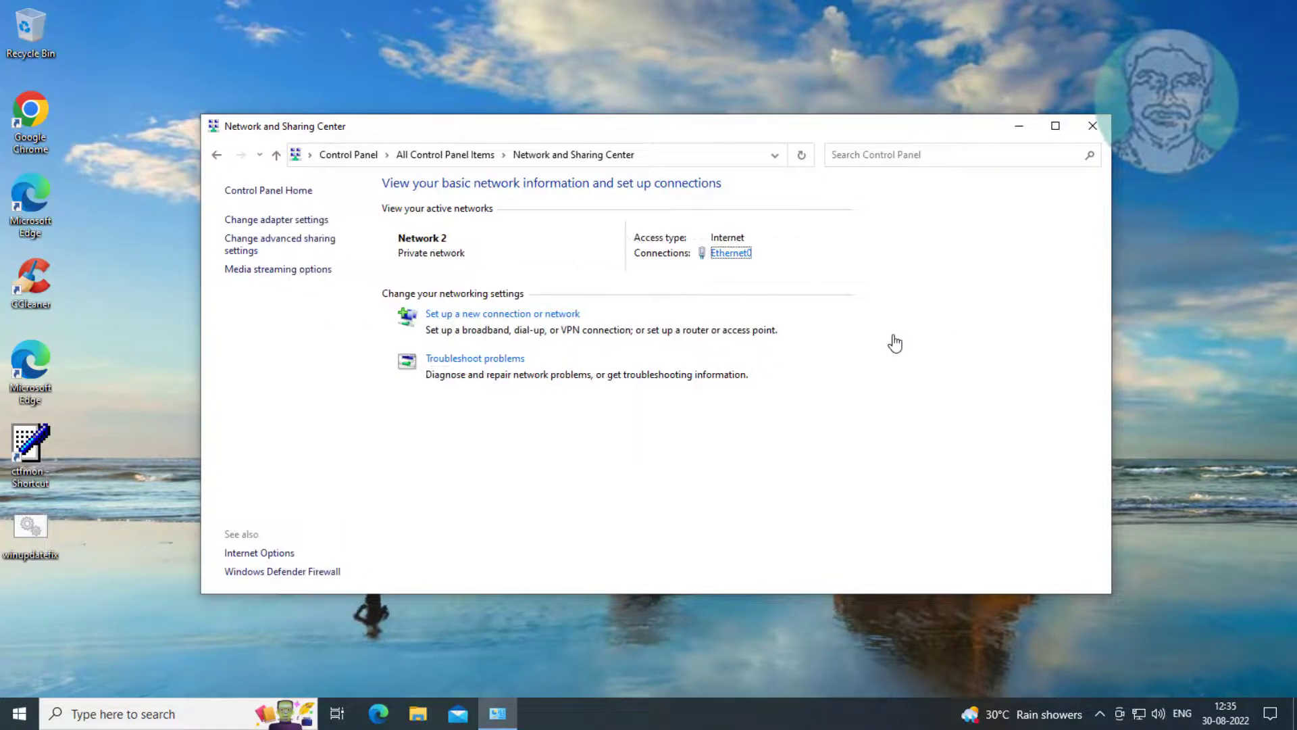
left_click(731, 253)
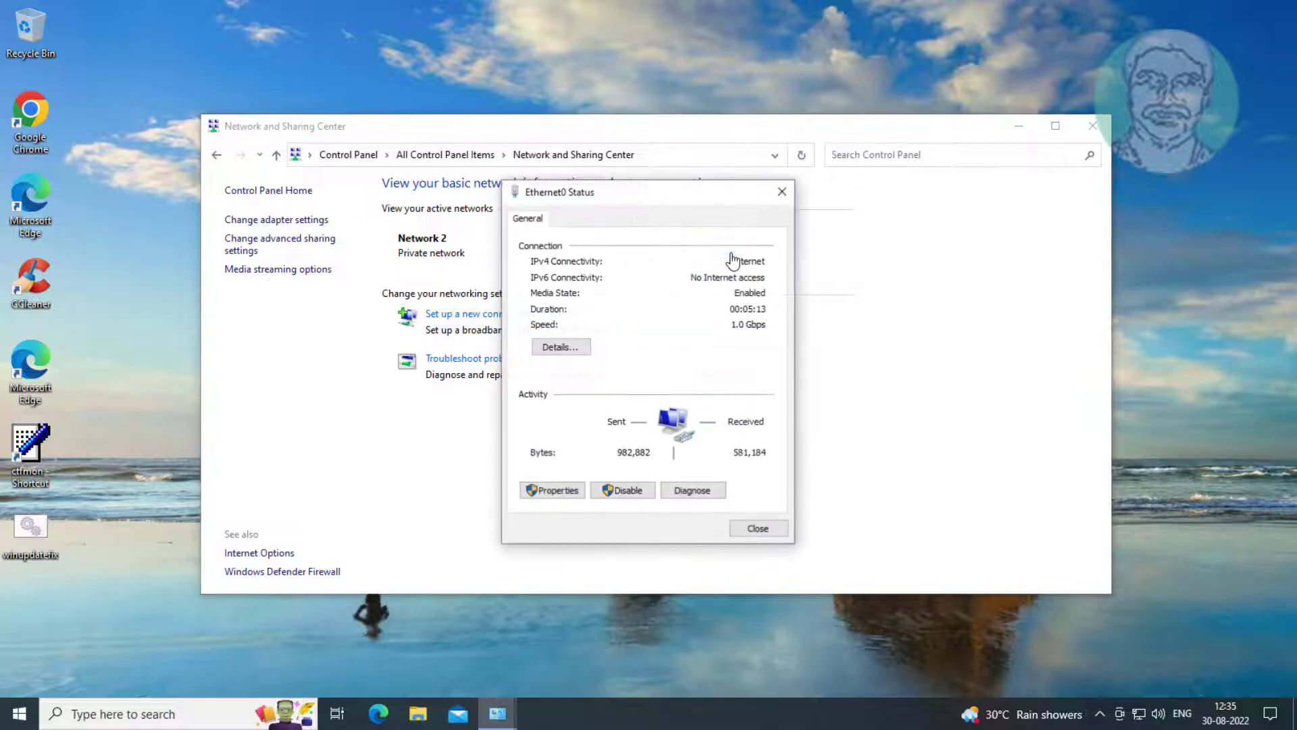
Enable NetBIOS over TCP/IP in Ethernet0's IPv4 WINS settings and close all network windows
left_click(576, 491)
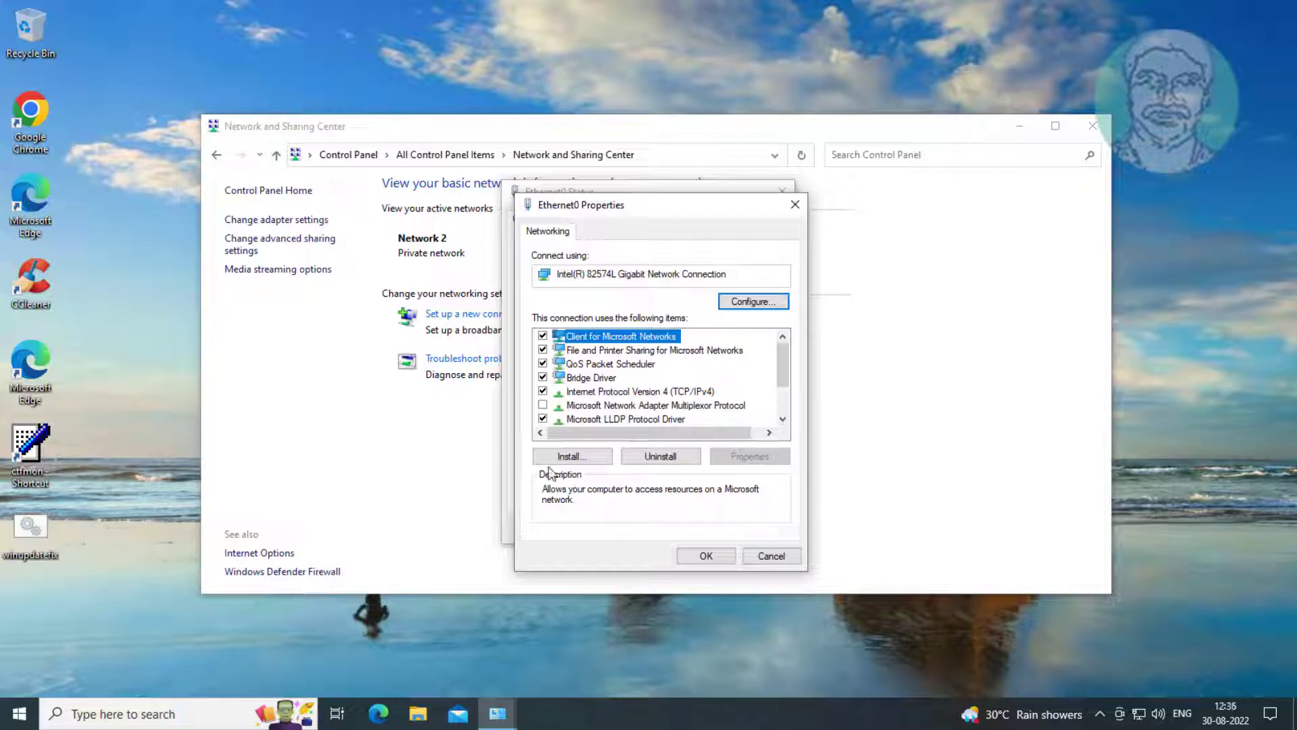
left_click(689, 391)
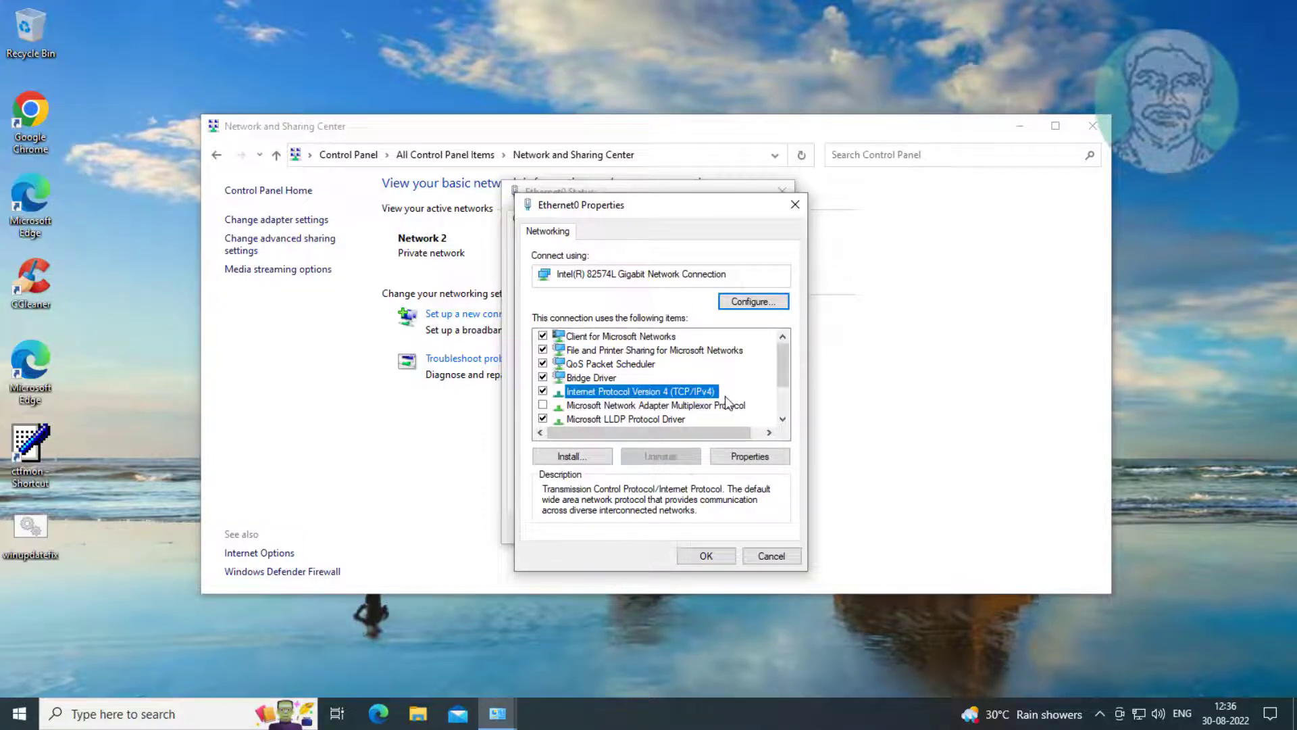
left_click(757, 456)
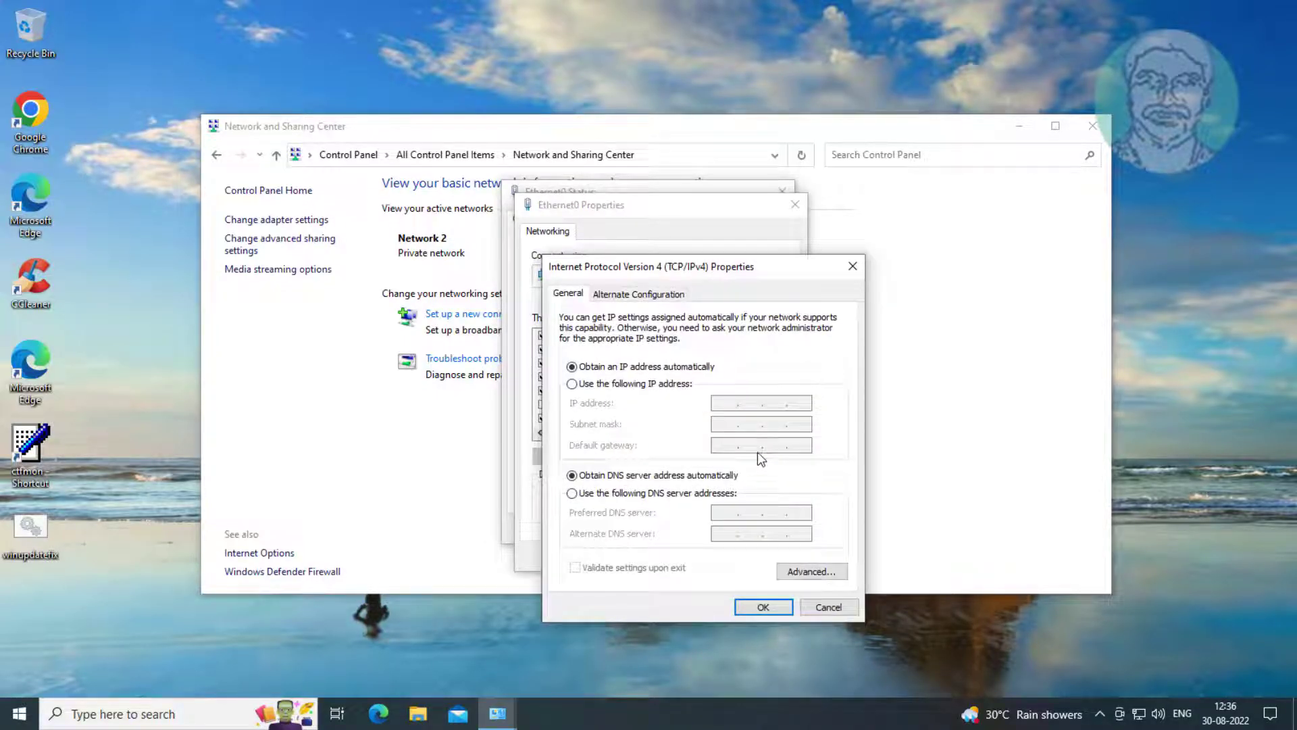
left_click(814, 571)
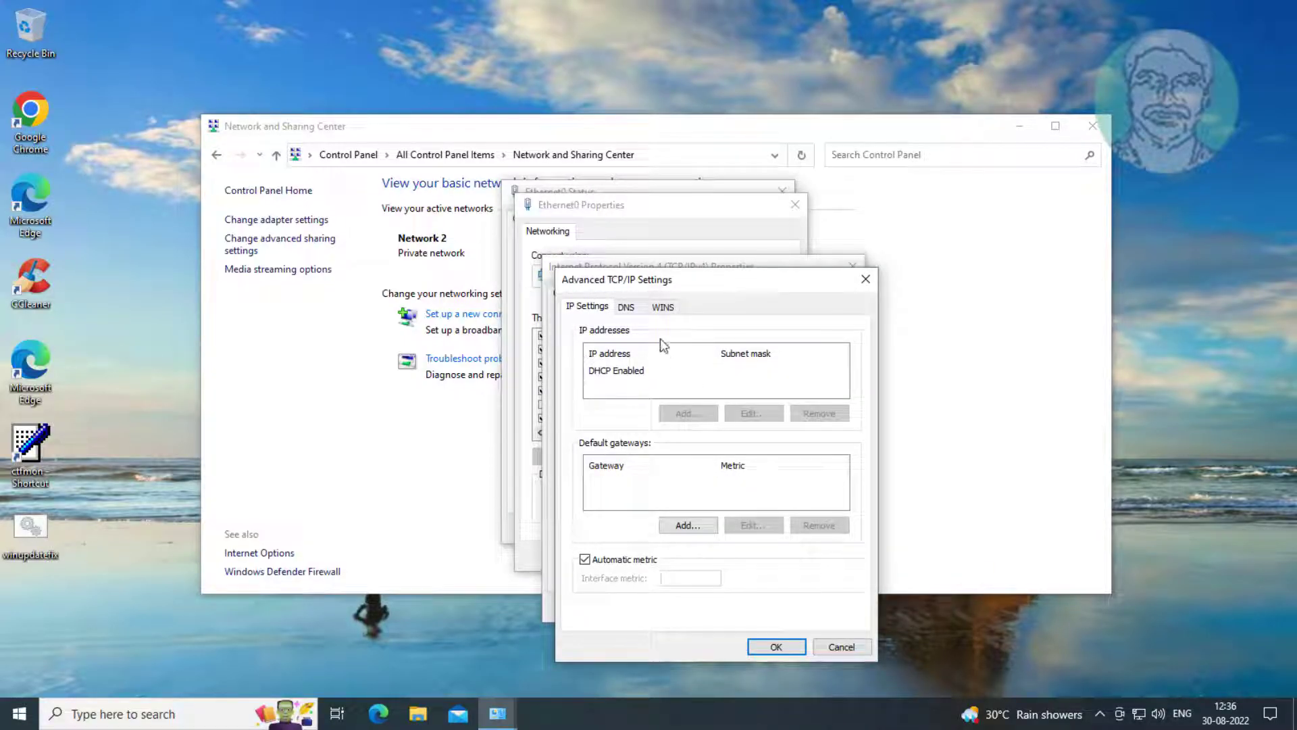
left_click(663, 306)
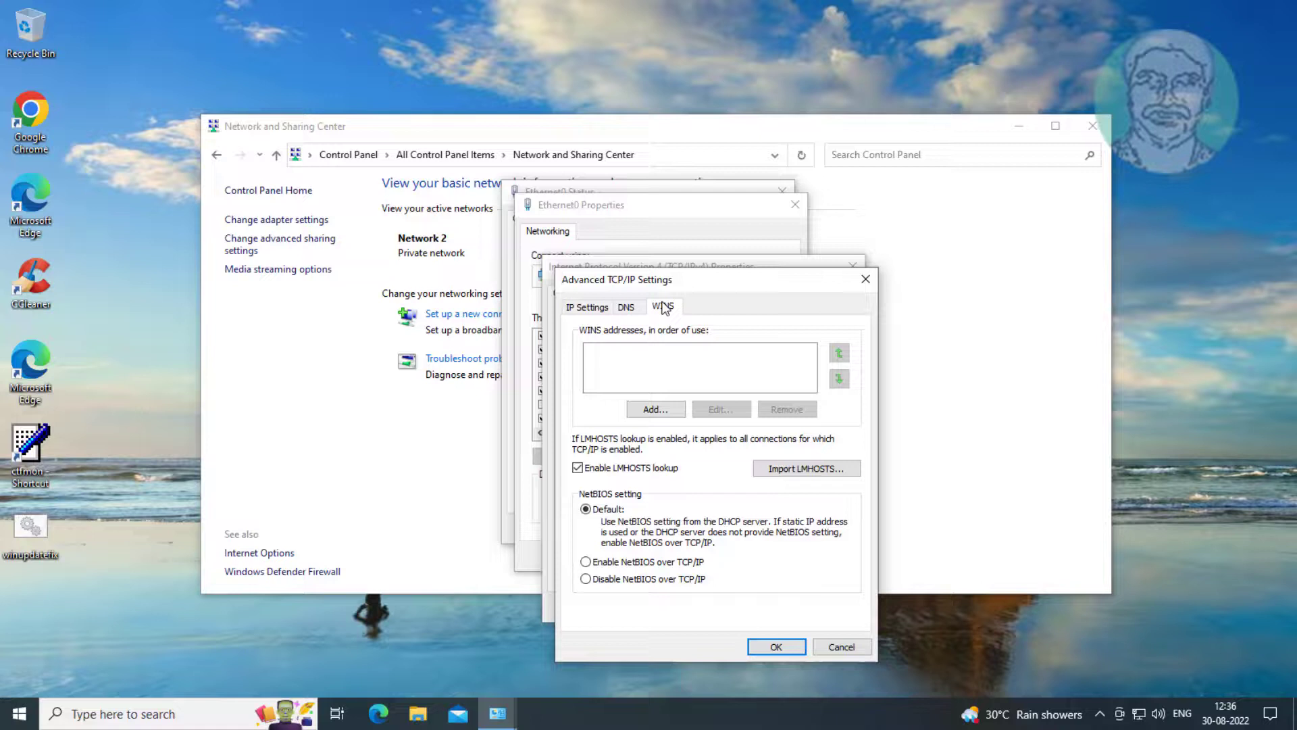
left_click(587, 565)
left_click(776, 645)
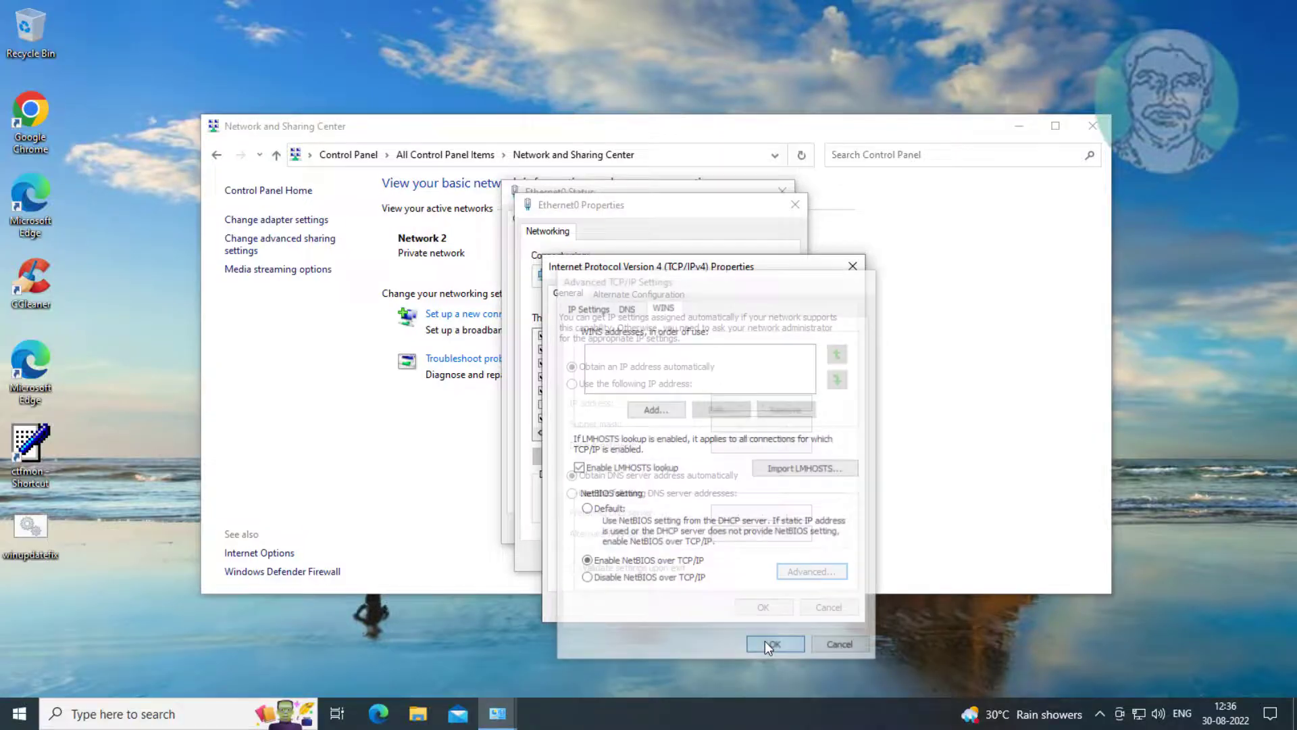
left_click(760, 606)
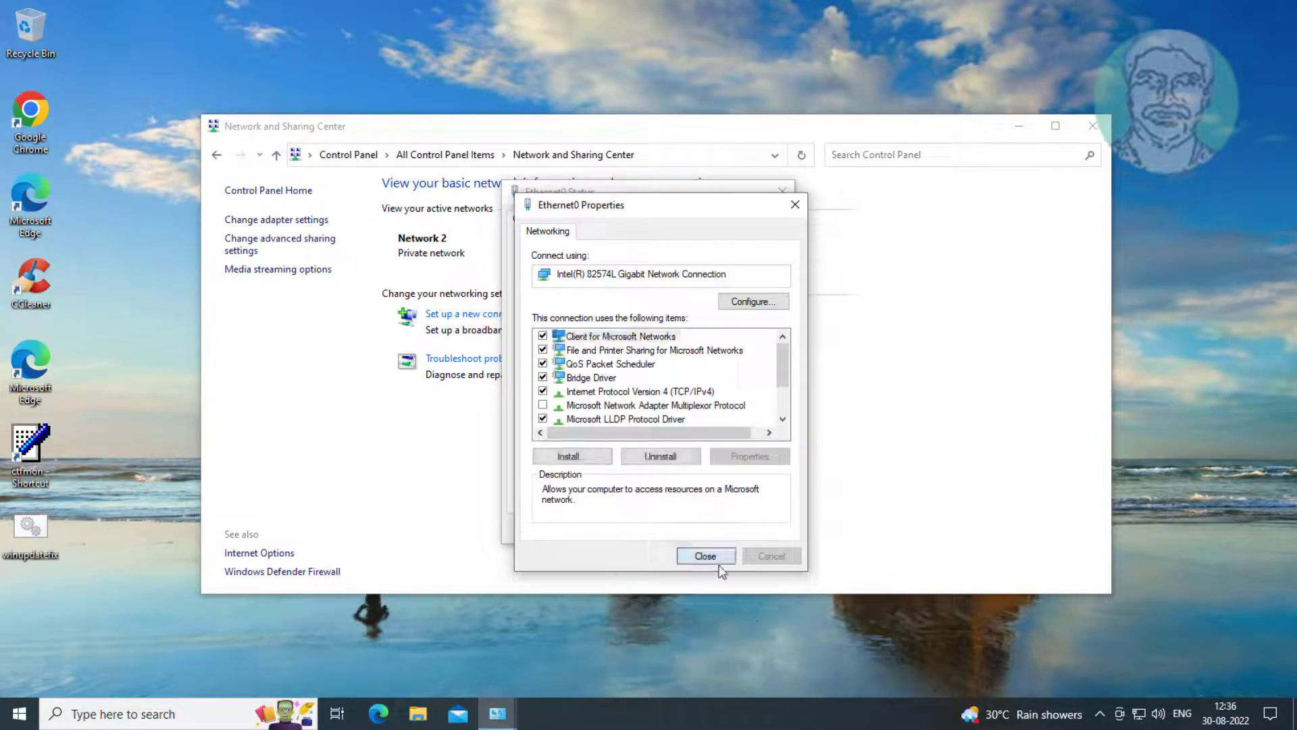
left_click(715, 636)
left_click(764, 530)
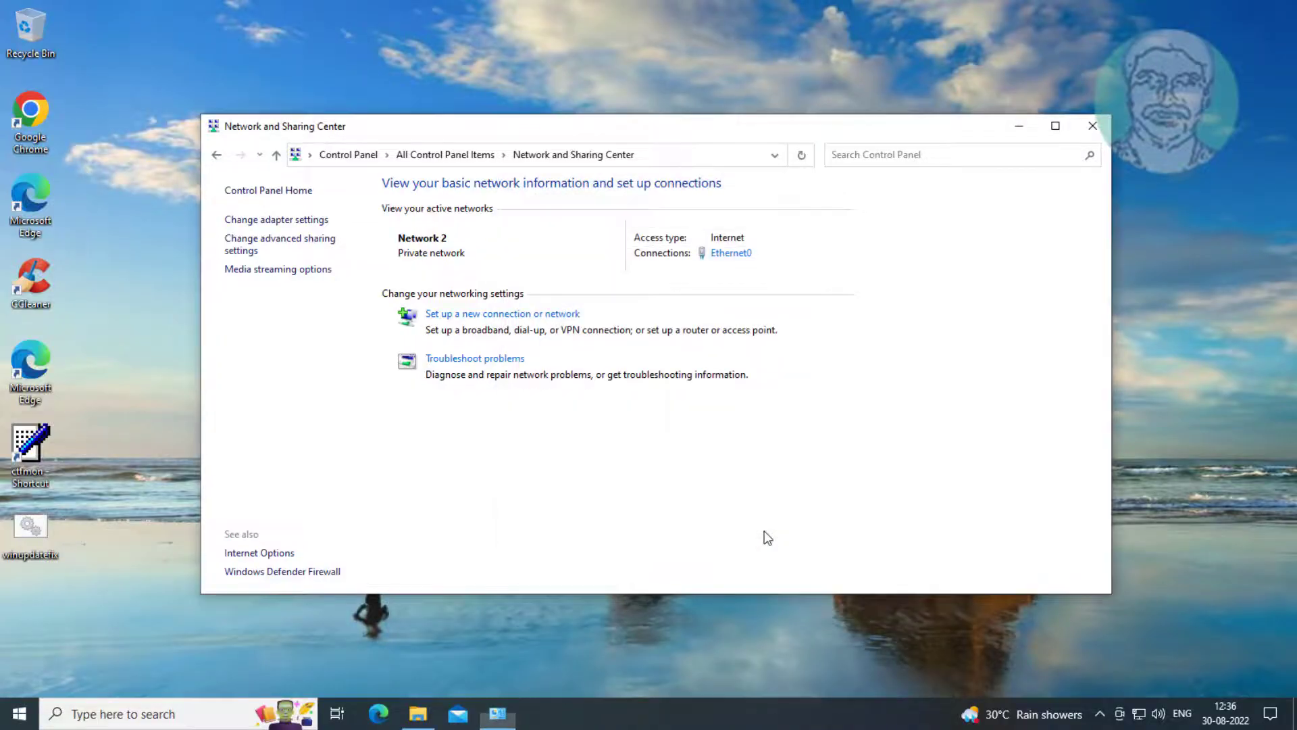
left_click(1101, 128)
Search 'cmd' and launch Command Prompt as administrator
left_click(93, 716)
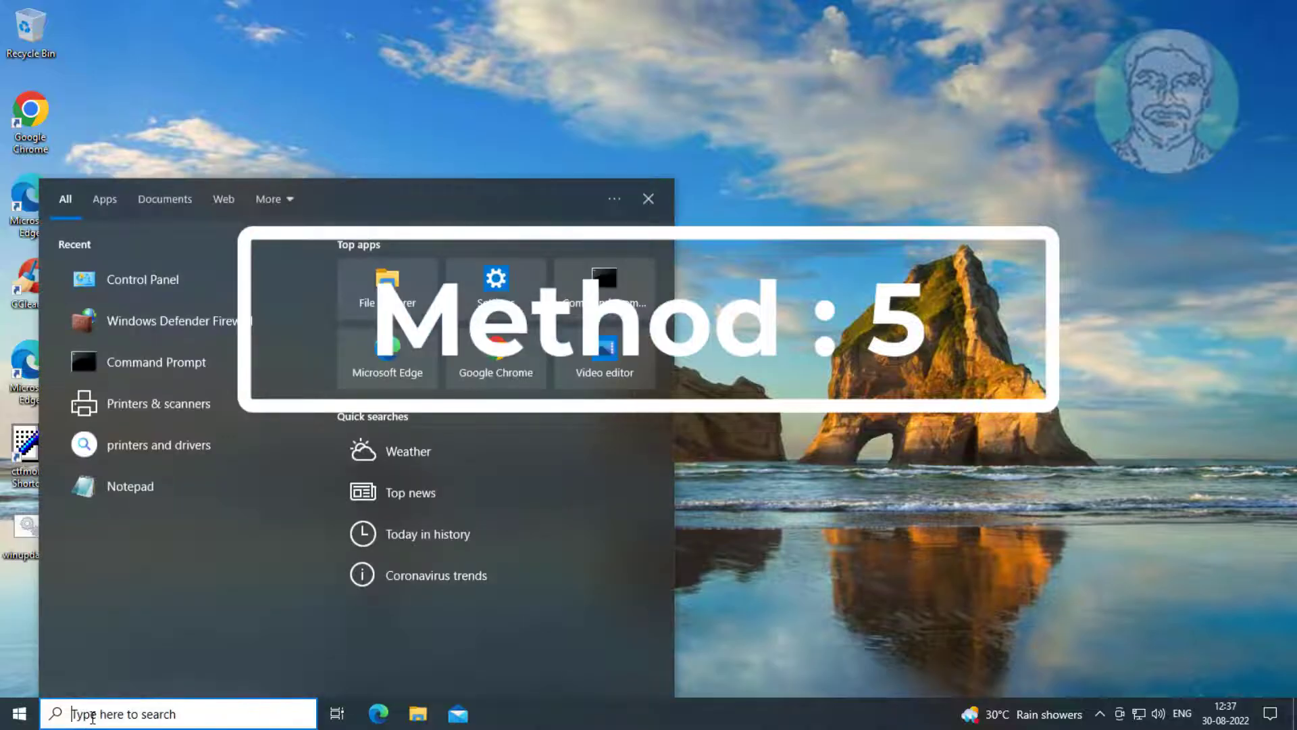
type("cmd")
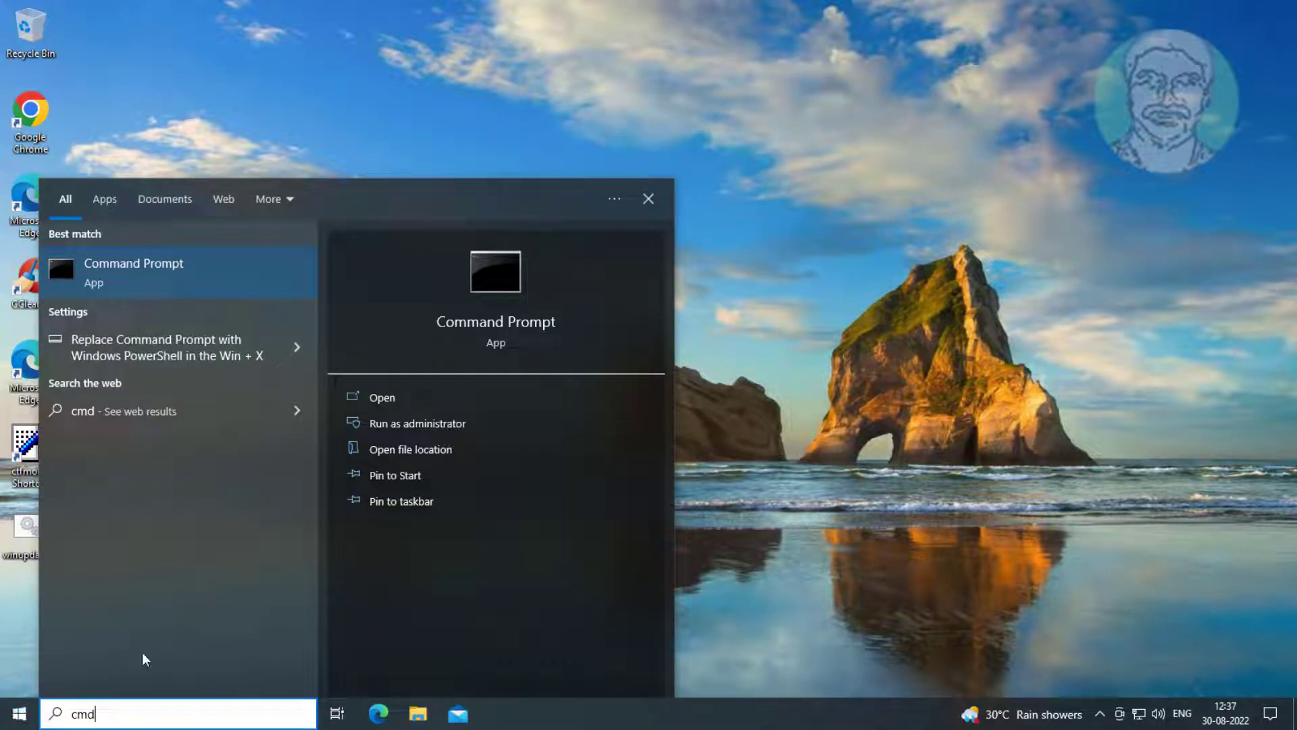
right_click(121, 258)
left_click(206, 274)
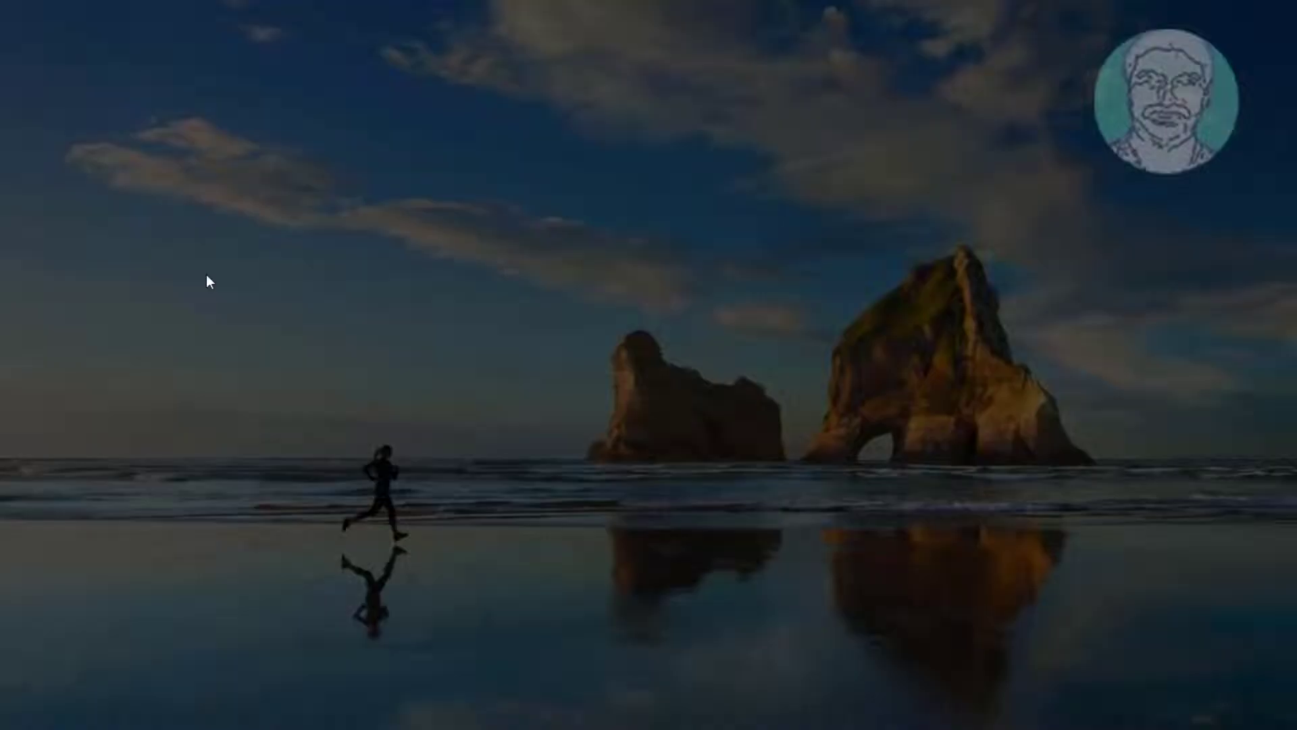
left_click(563, 457)
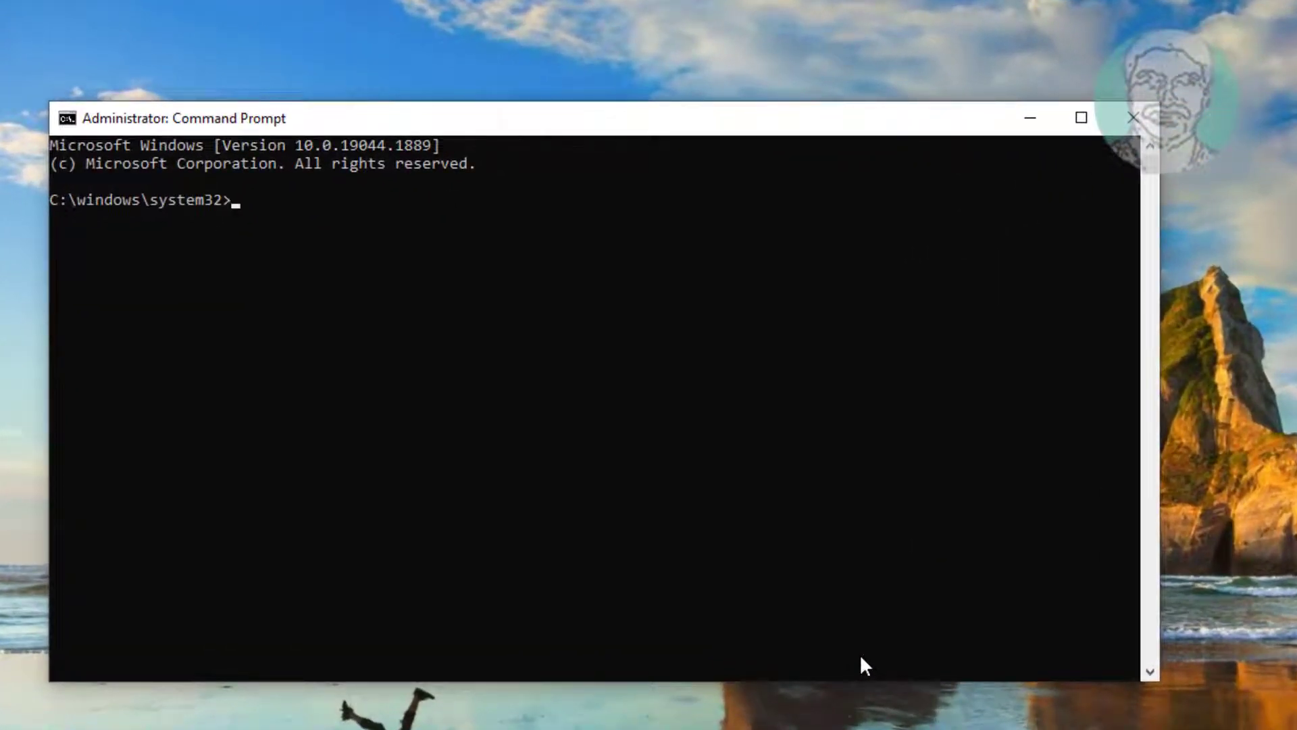
Run ipconfig /release, /flushdns and /renew so Ethernet0 gets 192.168.0.4 with gateway 192.168.0.1
type("ipconfig")
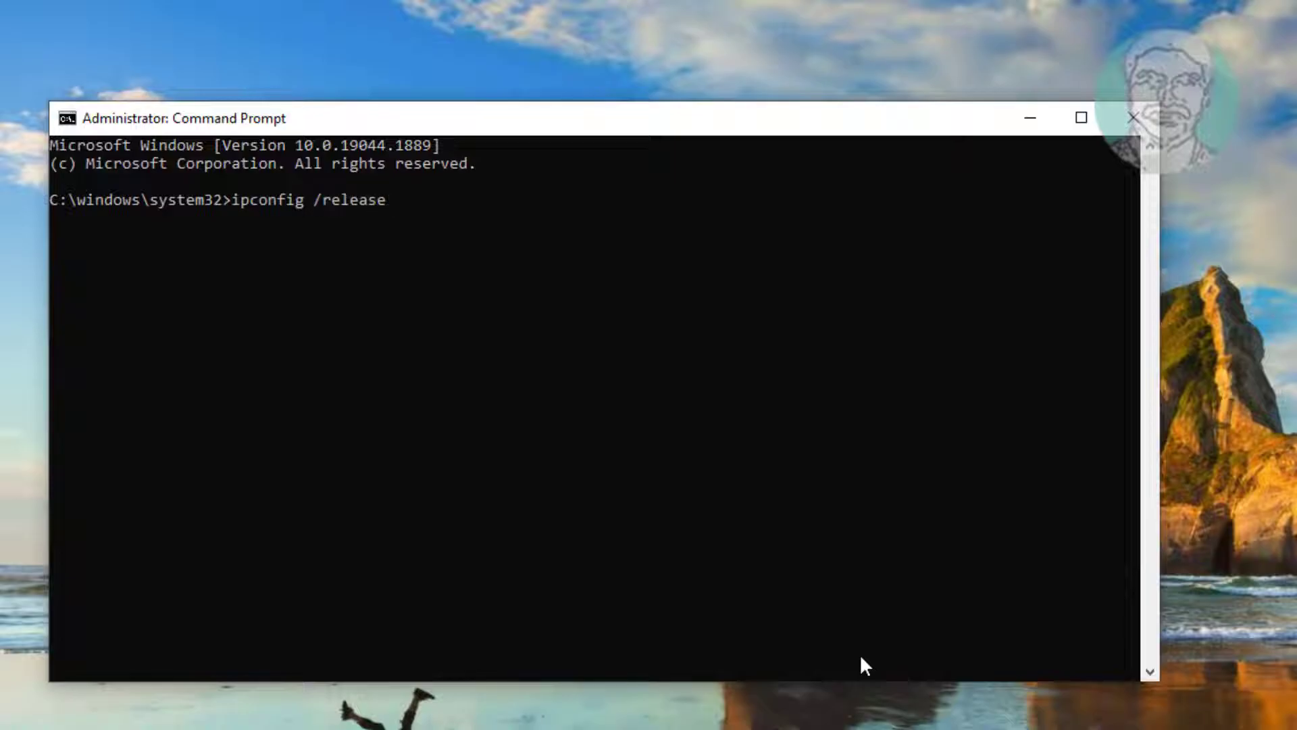
type(" /release")
key("Return")
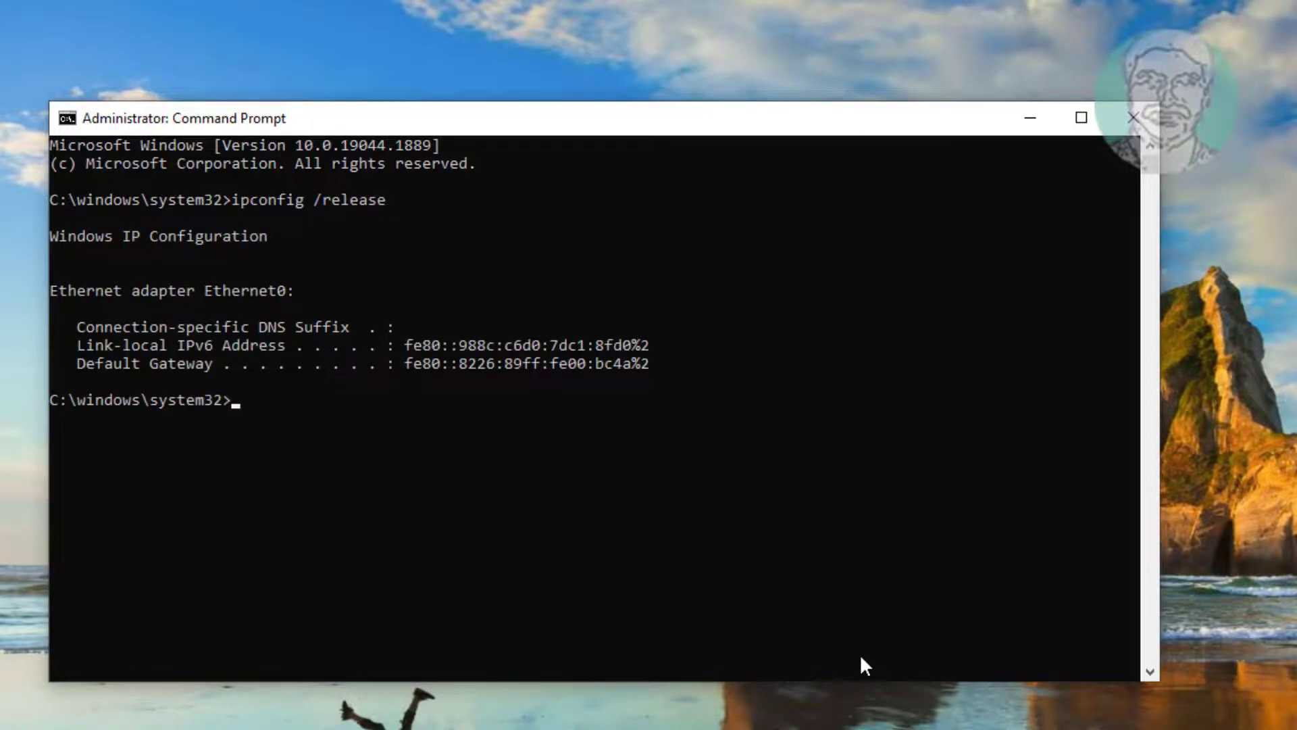
type("ipconfig /flush")
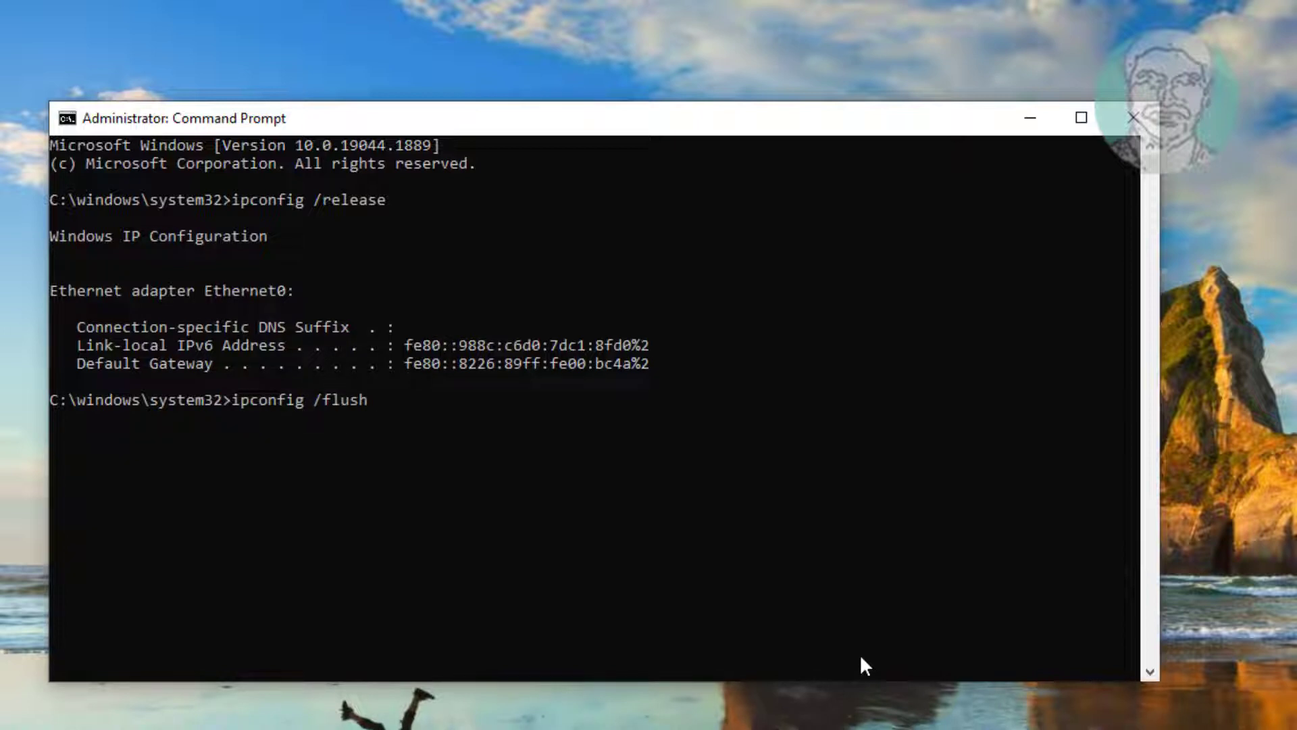
type("dns")
key("Return")
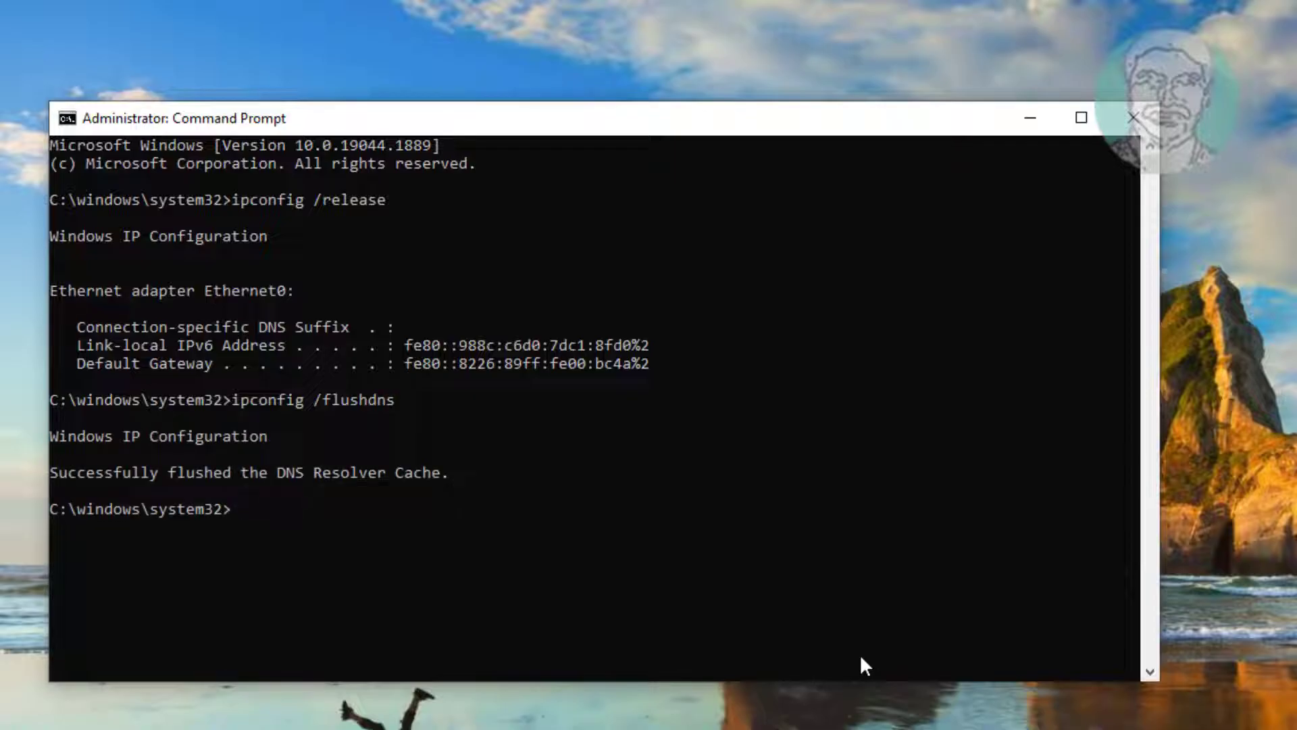
type("onfig /renew")
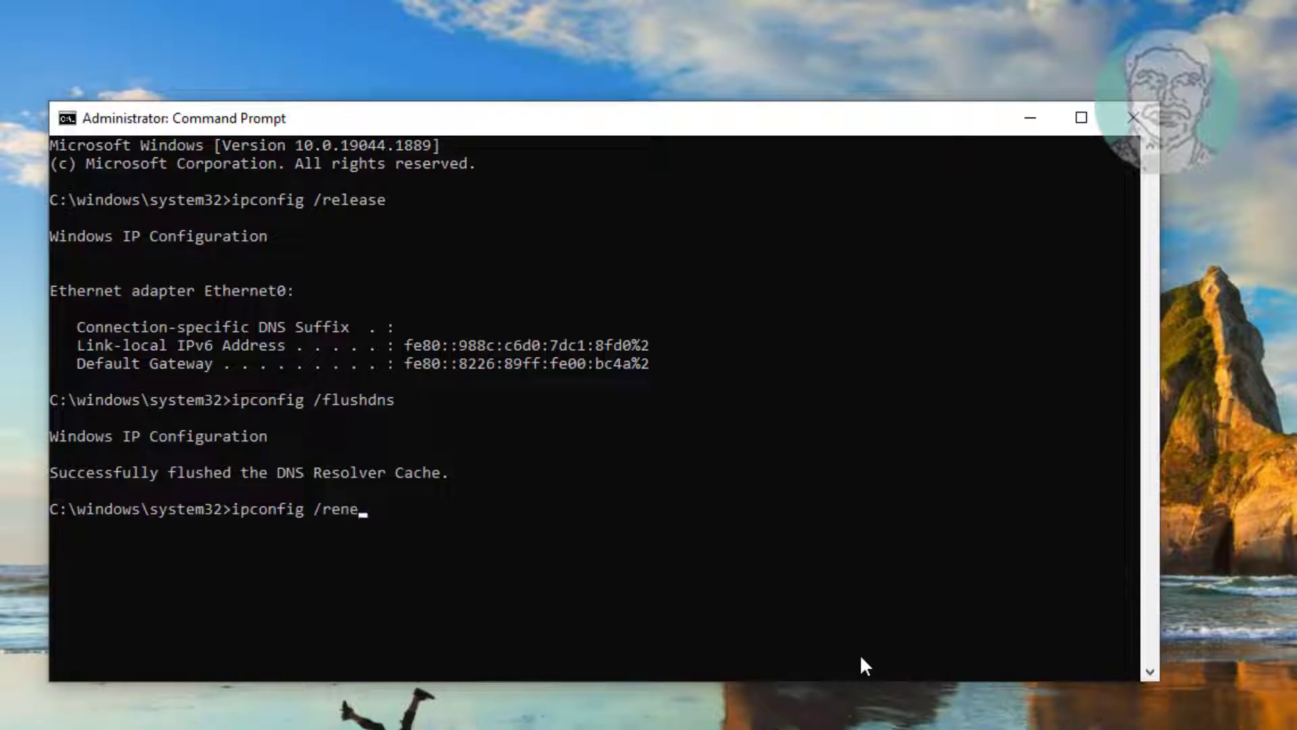
key("Return")
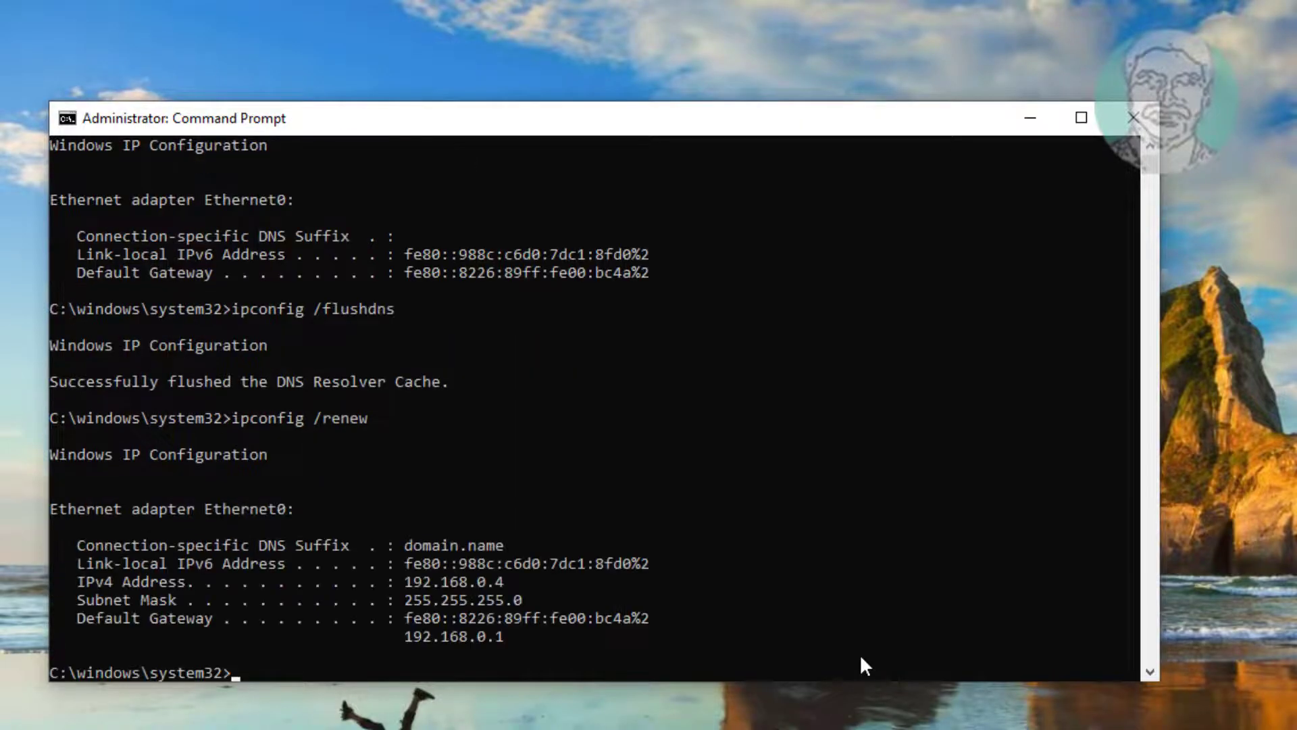
scroll(860, 657, "down", 3)
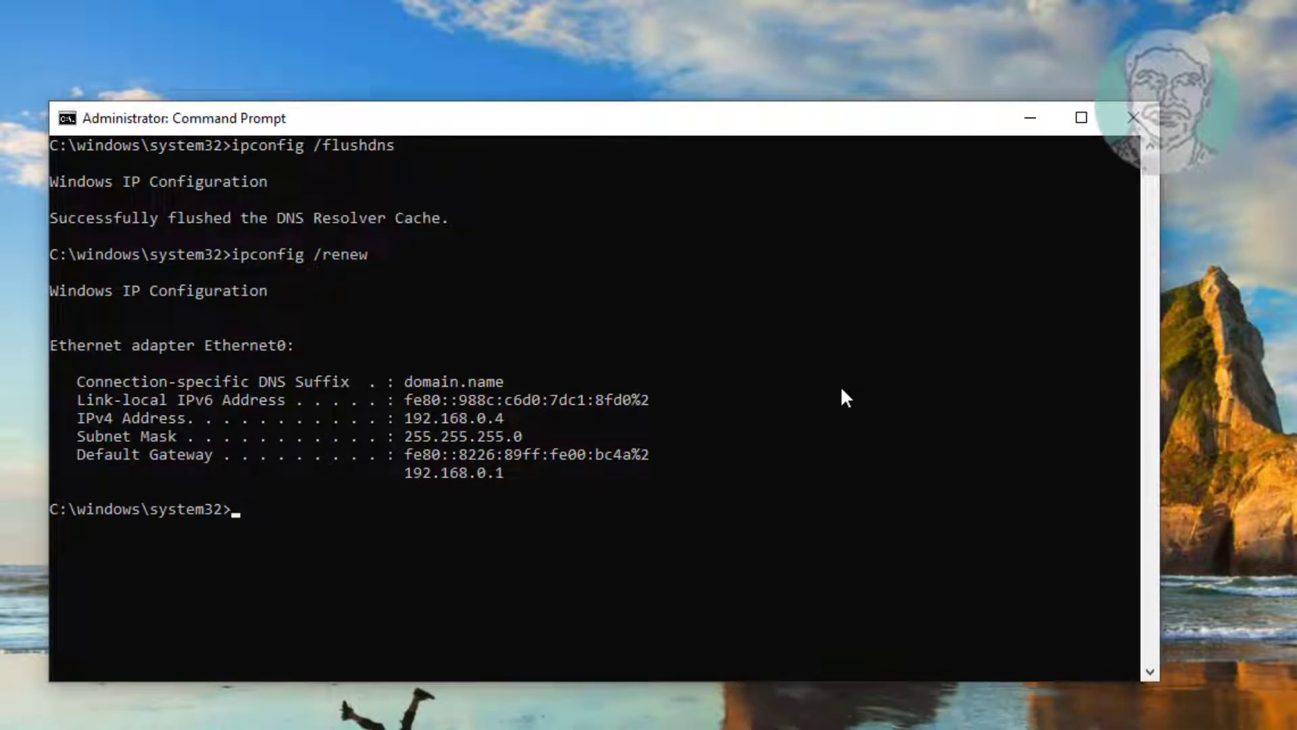
Purge the NetBIOS name cache with nbtstat -r and reset TCP/IP with netsh int ip reset
type("btstat -r")
key("Return")
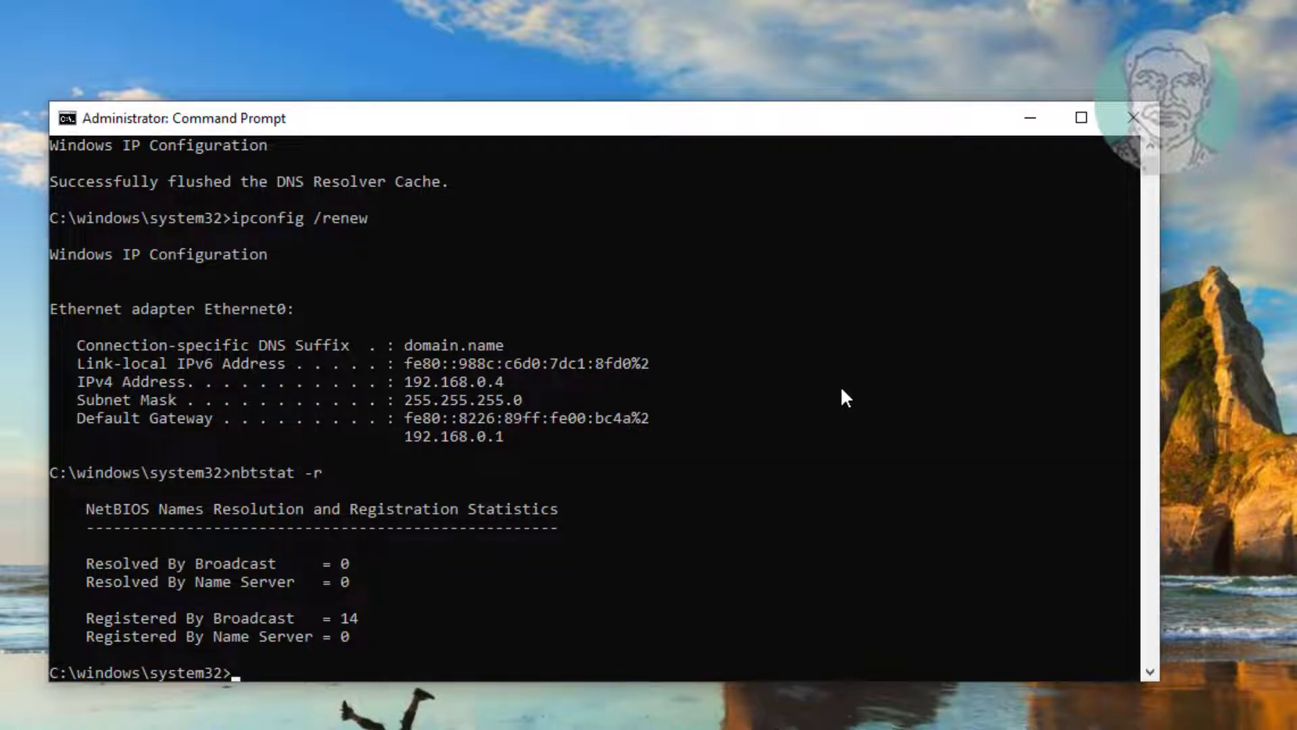
type("netsh int ip reset")
key("Return")
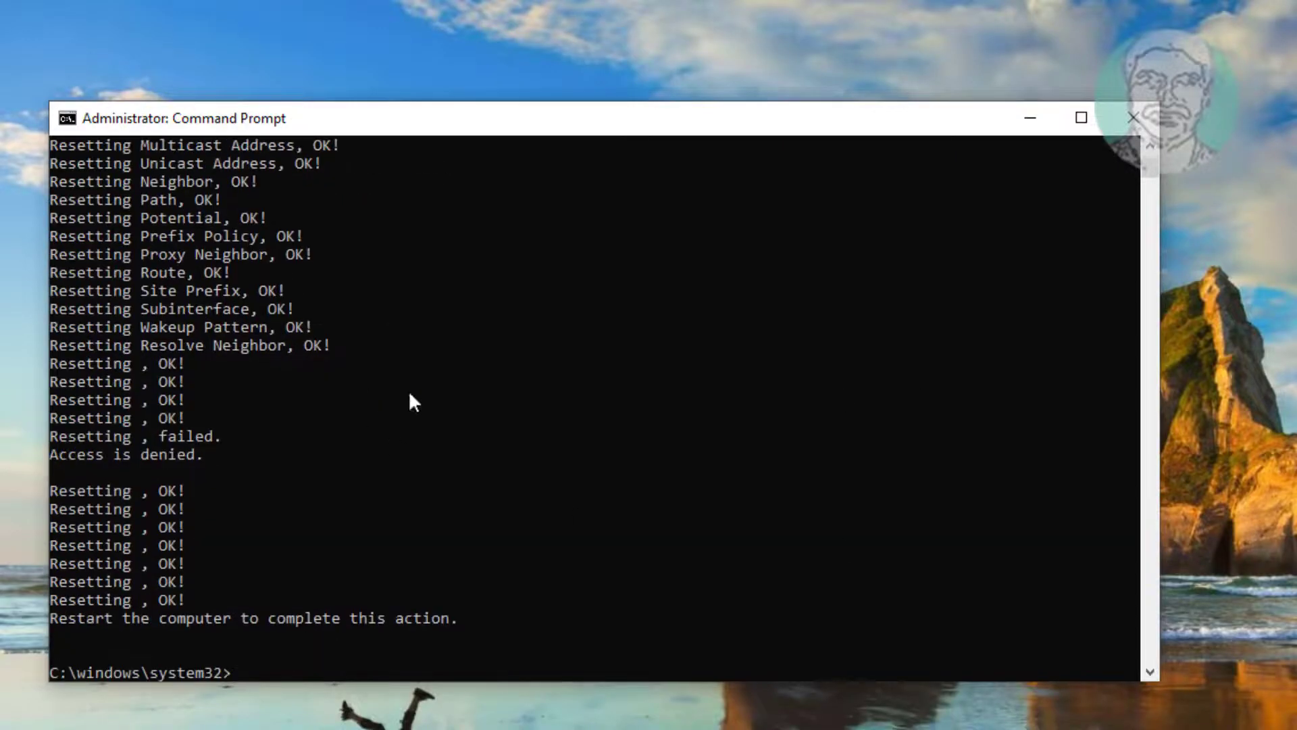
left_click_drag(133, 626, 401, 619)
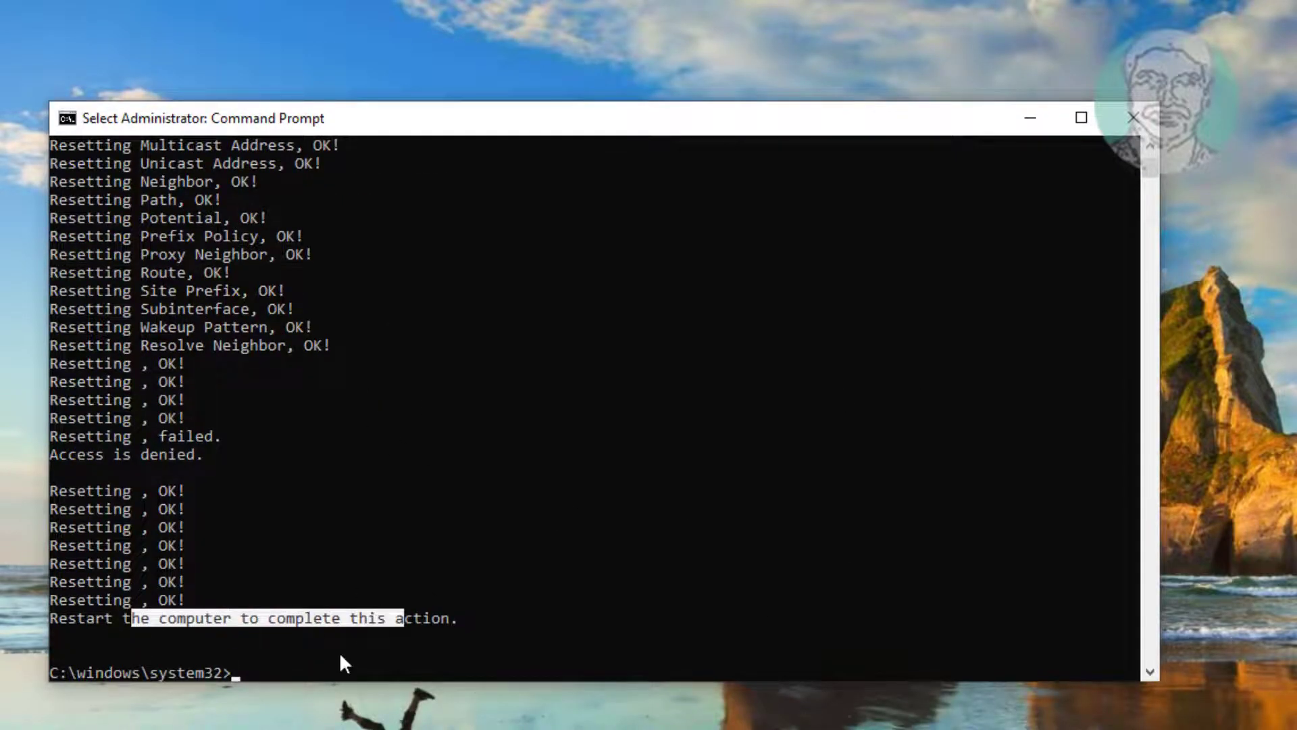
Exit Command Prompt and restart the computer from the Start menu's power options
type("exit")
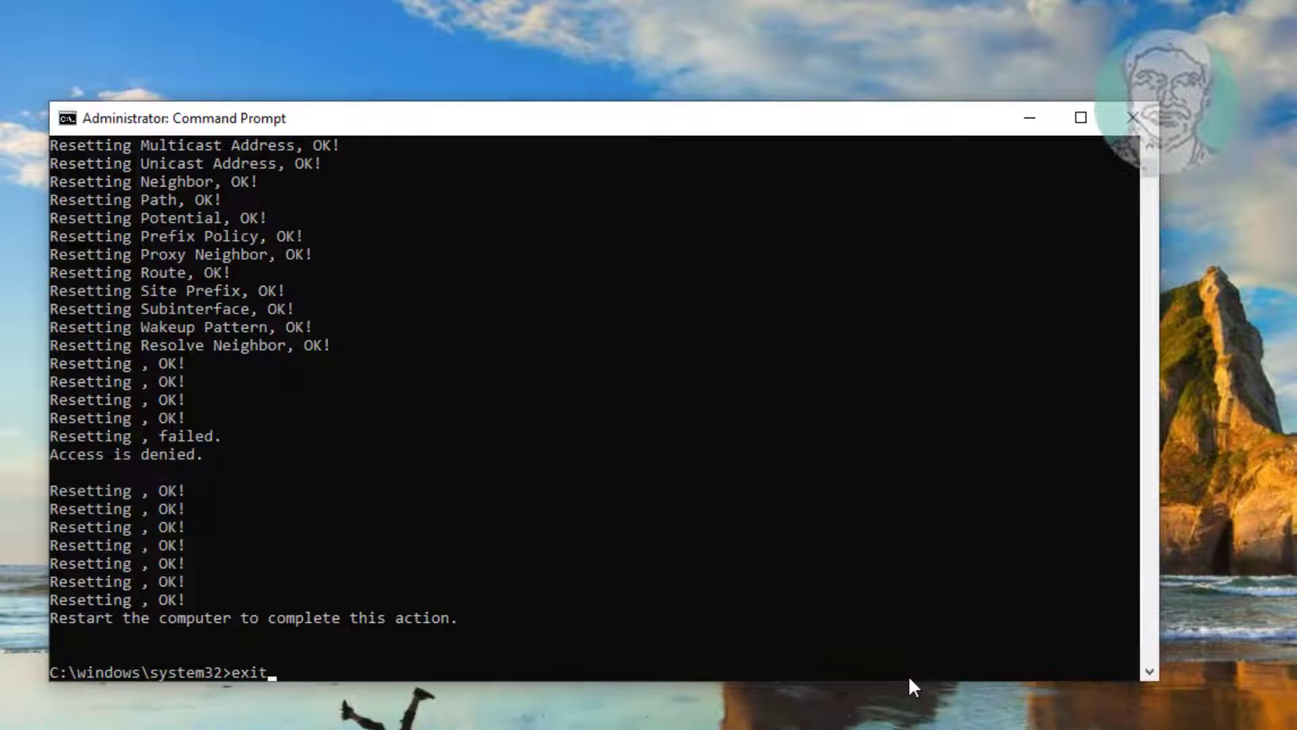
key("Return")
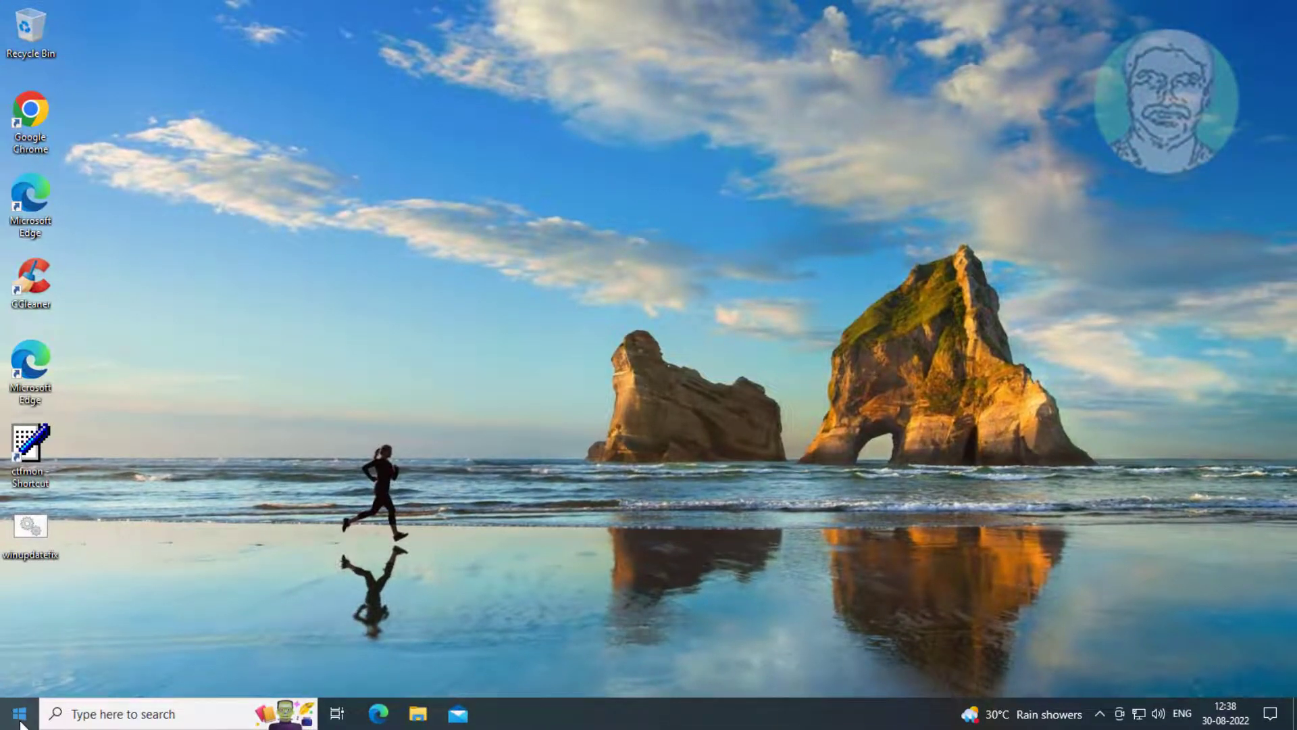
left_click(19, 714)
left_click(21, 678)
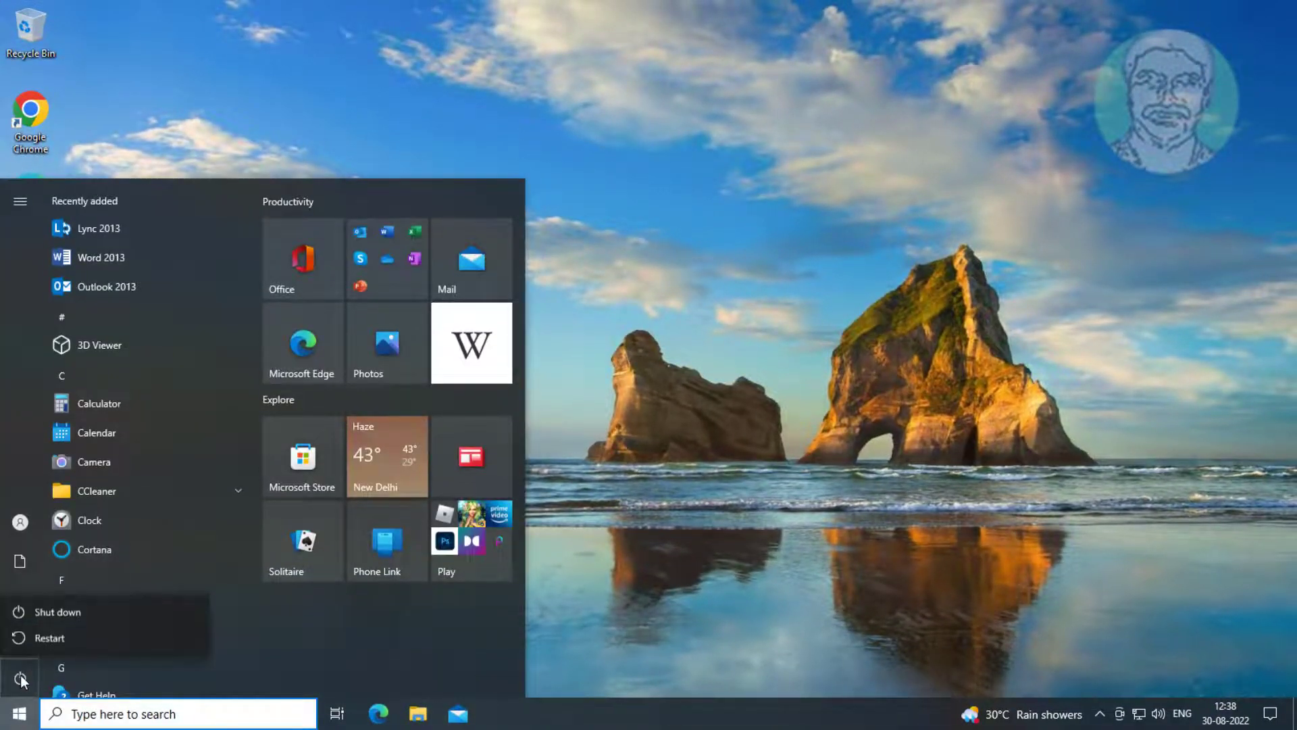
left_click(46, 638)
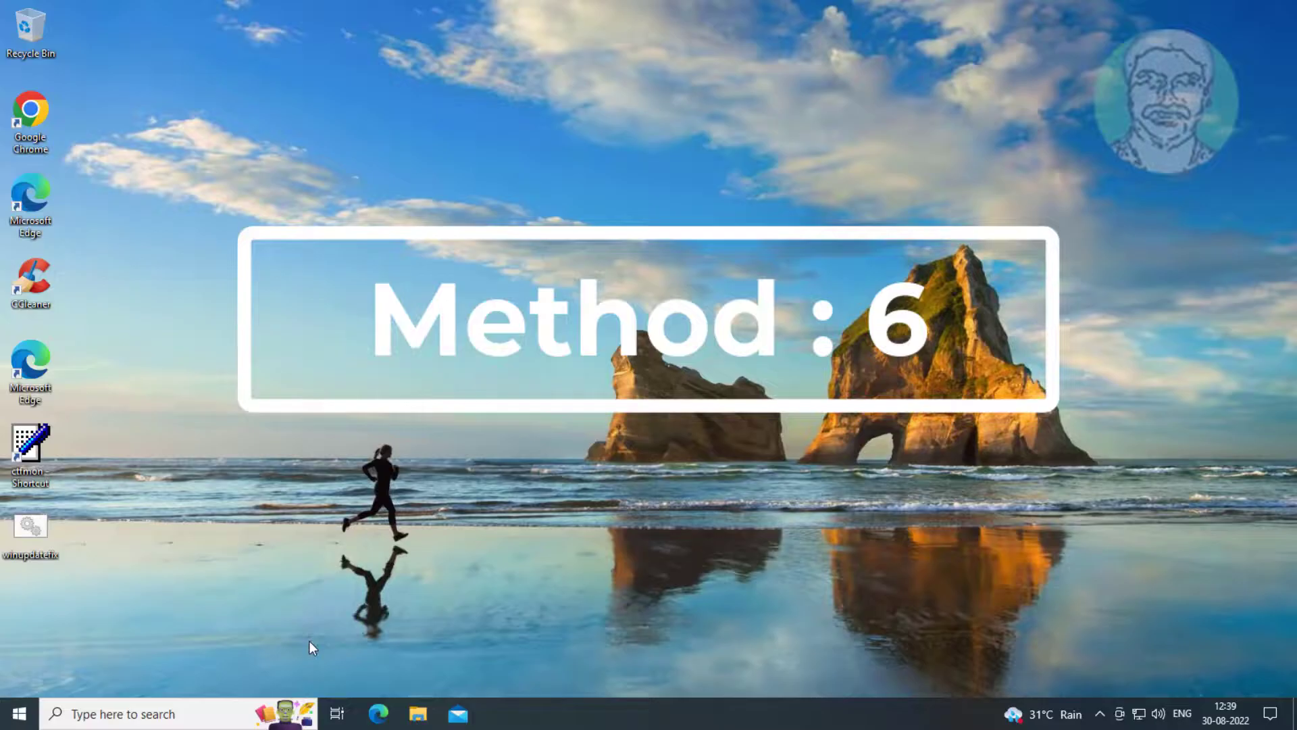
Search for 'control panel', open it, and go to the Network and Sharing Center
left_click(140, 717)
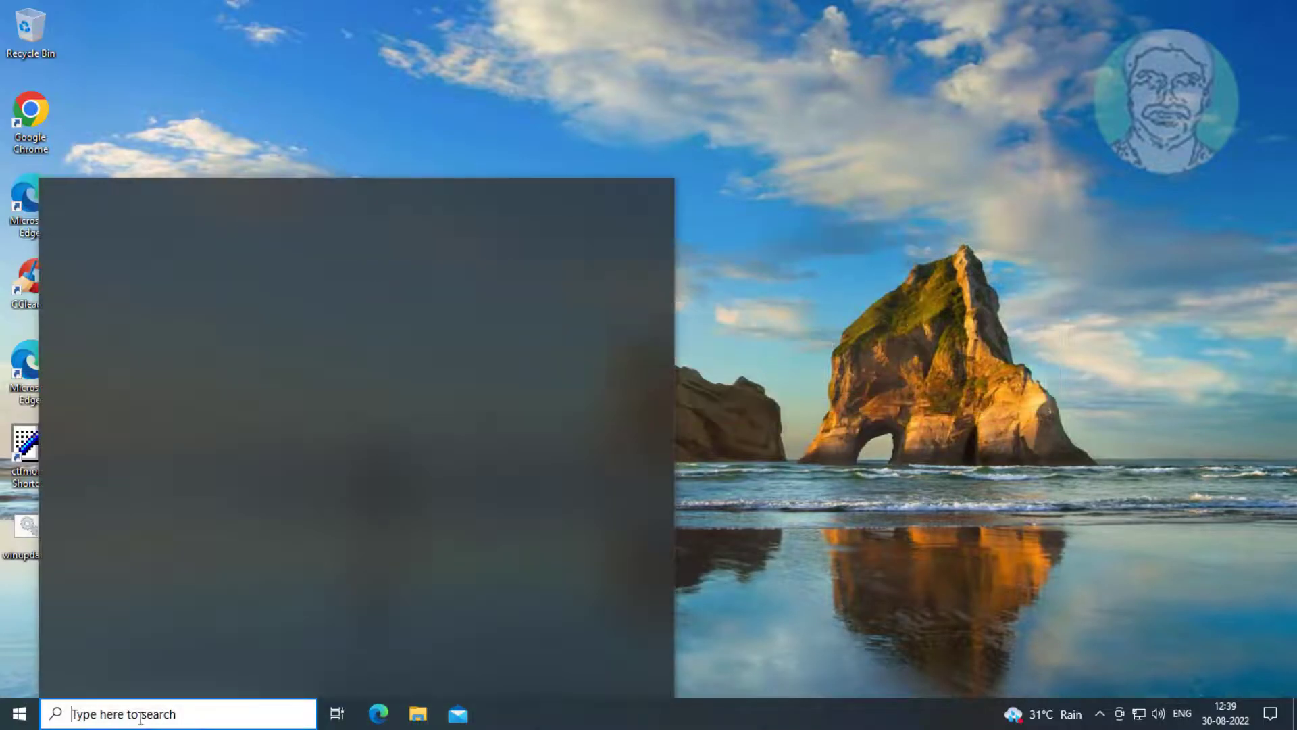
type("control panel")
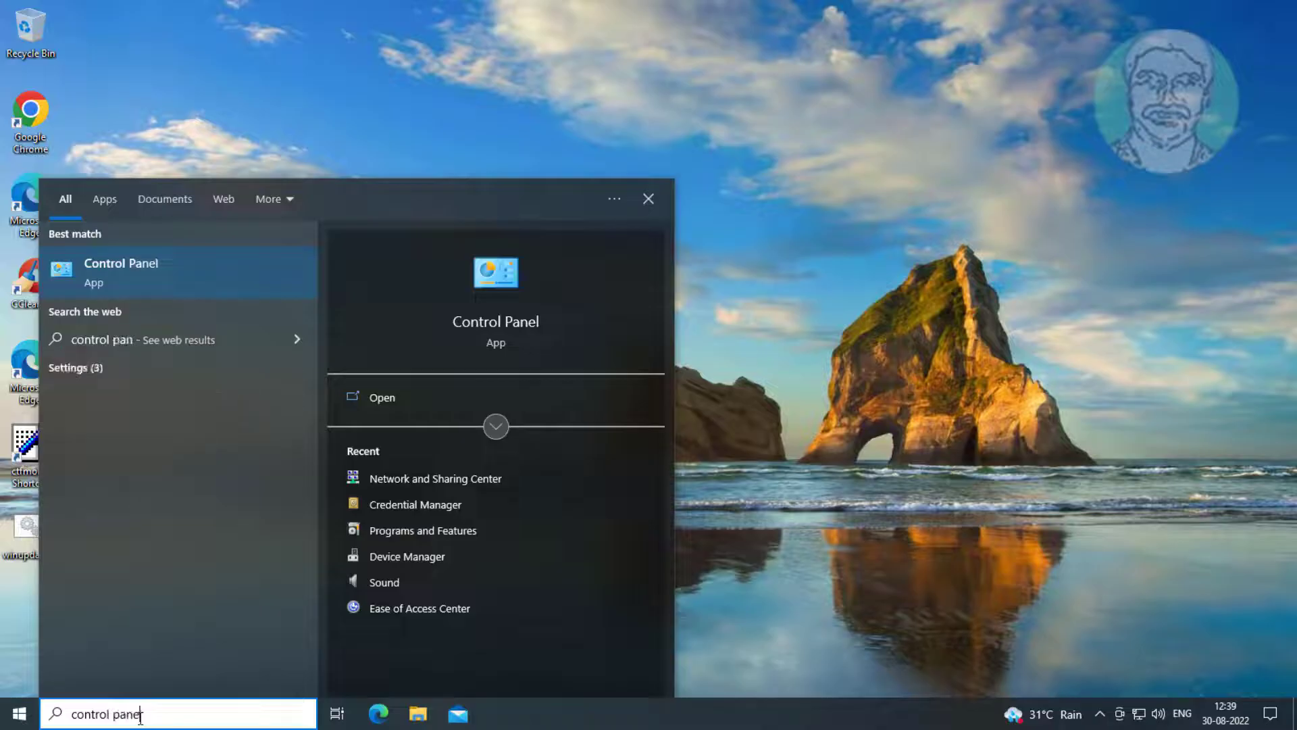
left_click(135, 274)
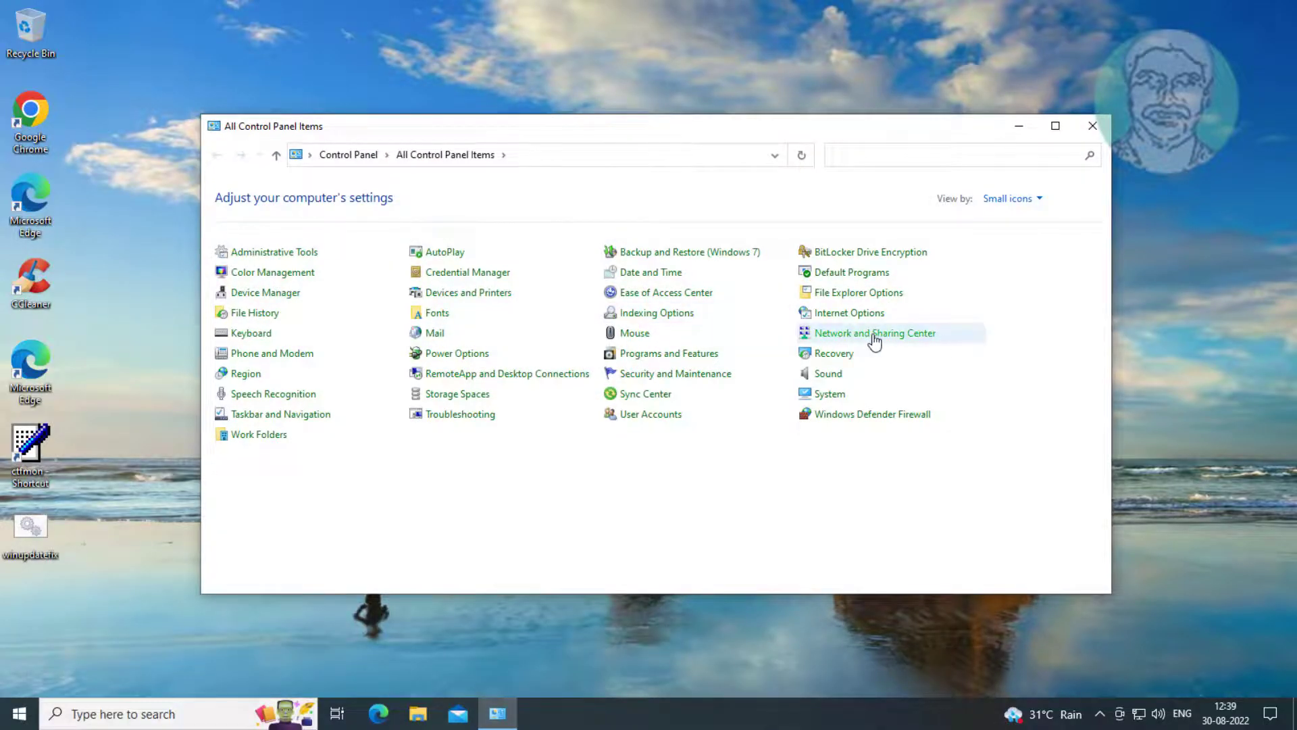
left_click(874, 343)
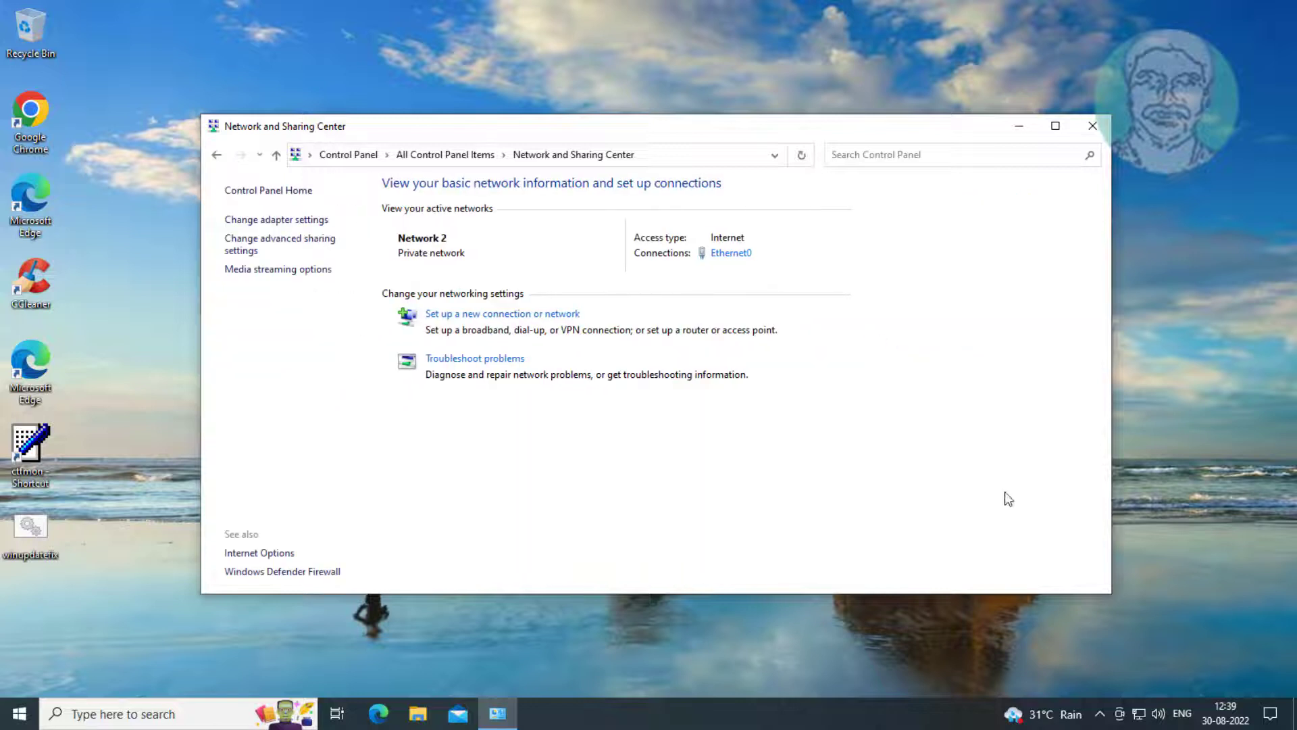
Add the Reliable Multicast Protocol to Ethernet0's properties as a new protocol
left_click(727, 253)
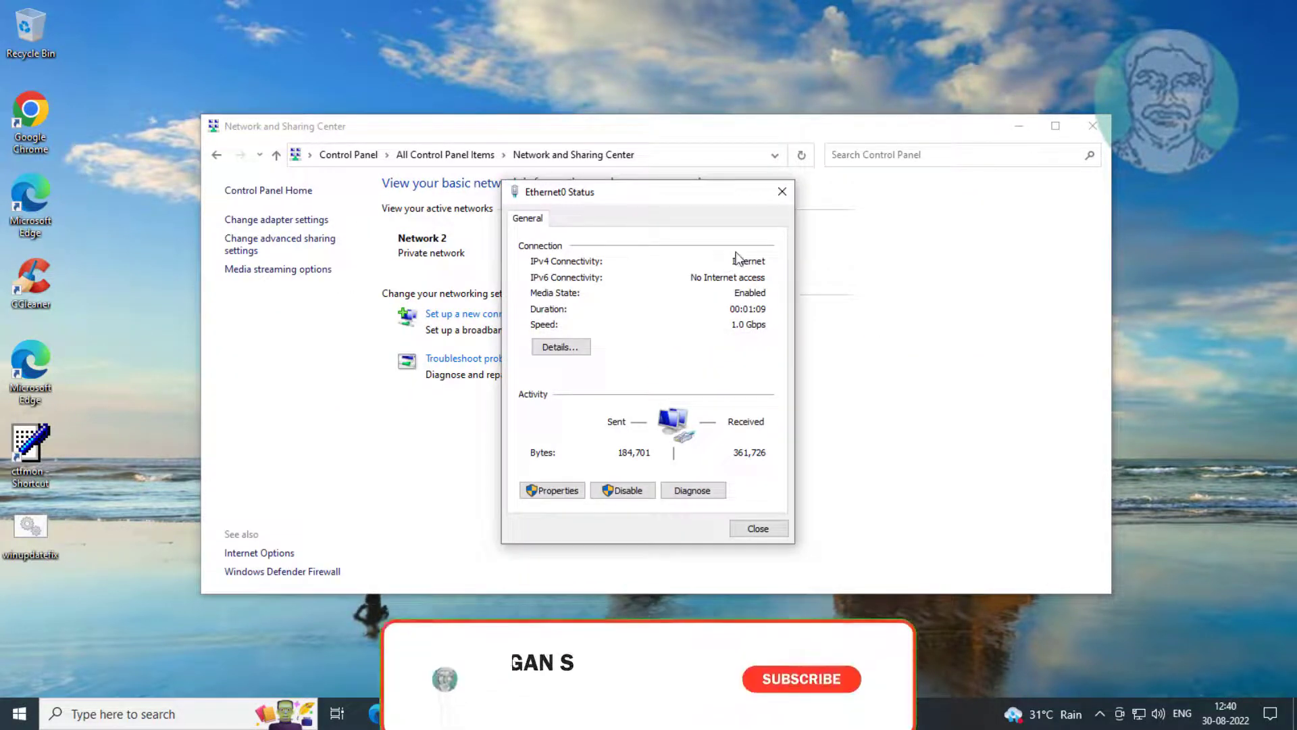
left_click(561, 491)
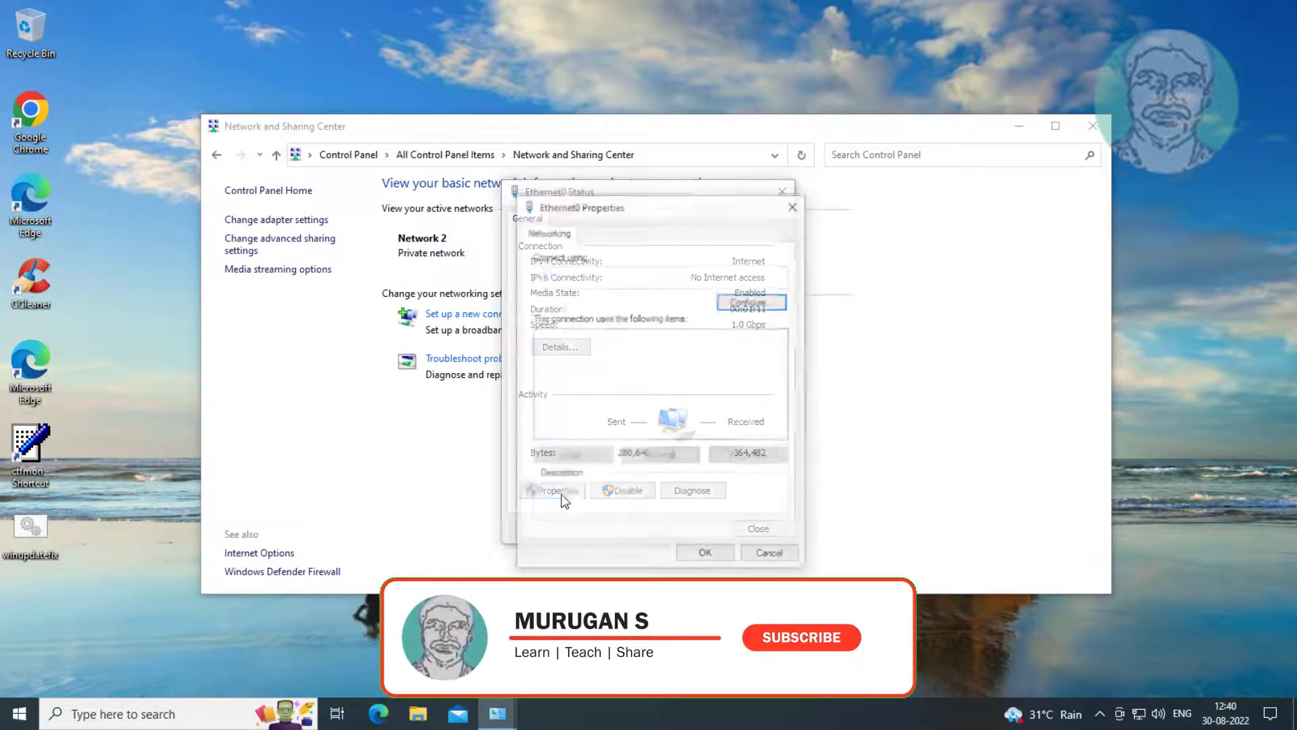
left_click(572, 456)
left_click(565, 313)
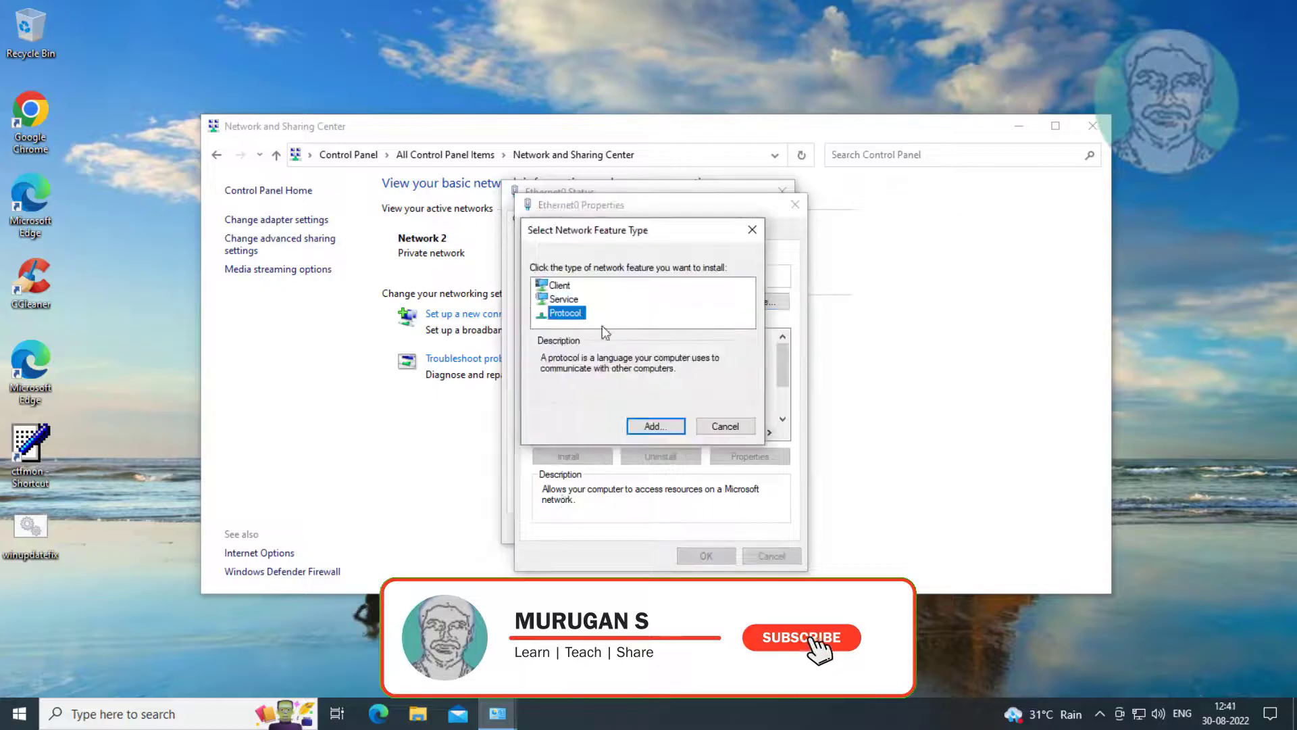
left_click(670, 429)
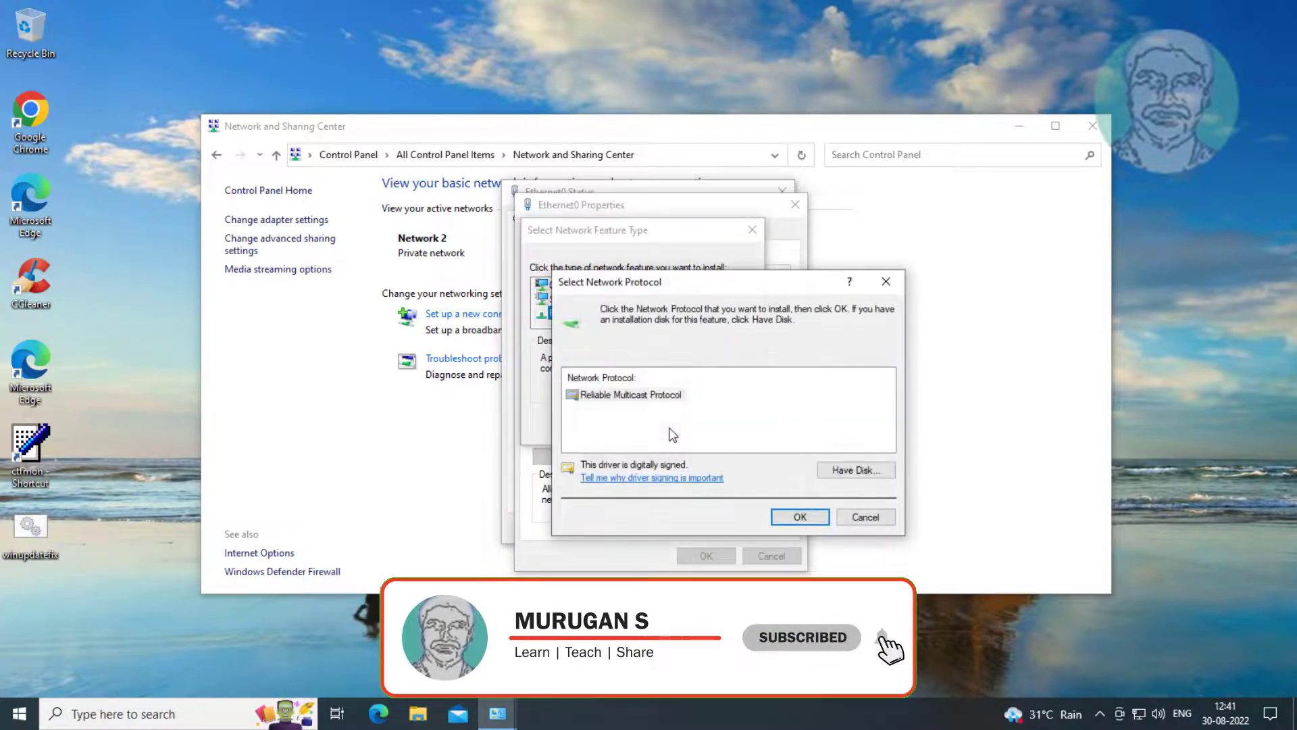
left_click(640, 397)
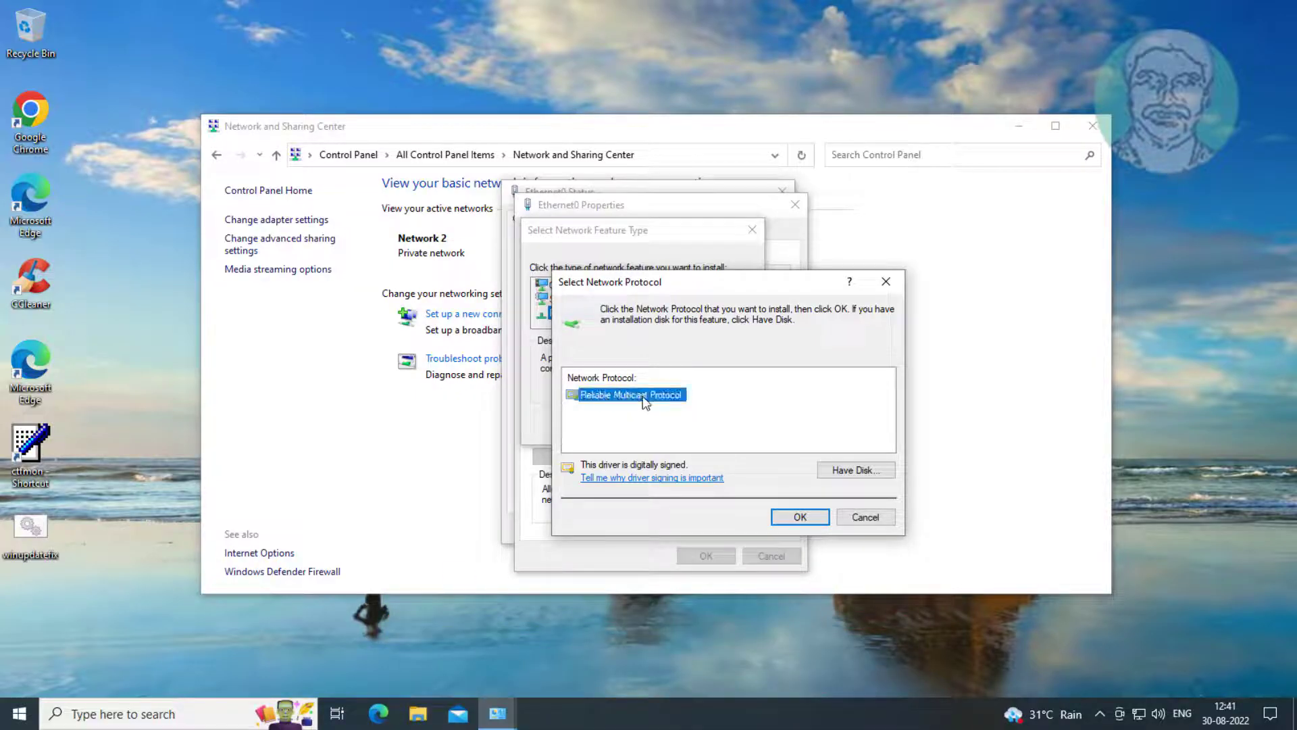
left_click(801, 517)
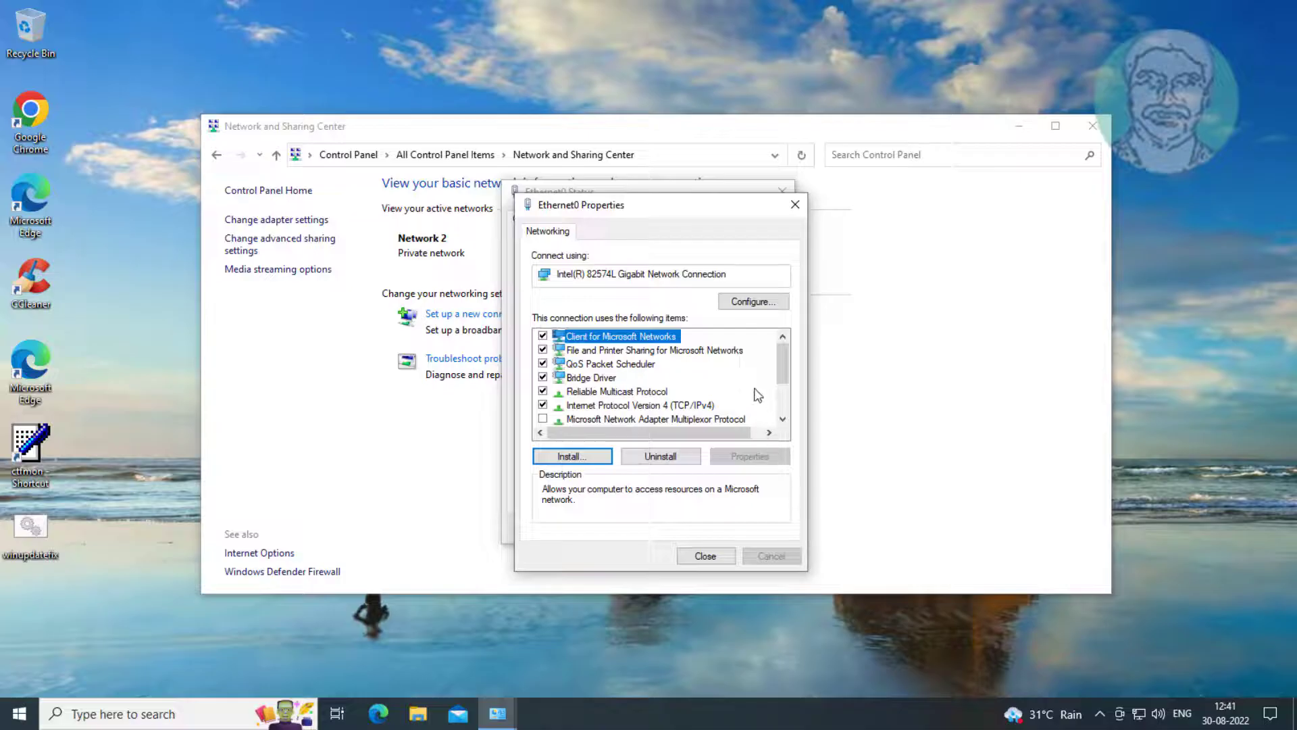
Check Reliable Multicast Protocol, then close Ethernet0 Properties, Status and the Network and Sharing Center
left_click(633, 393)
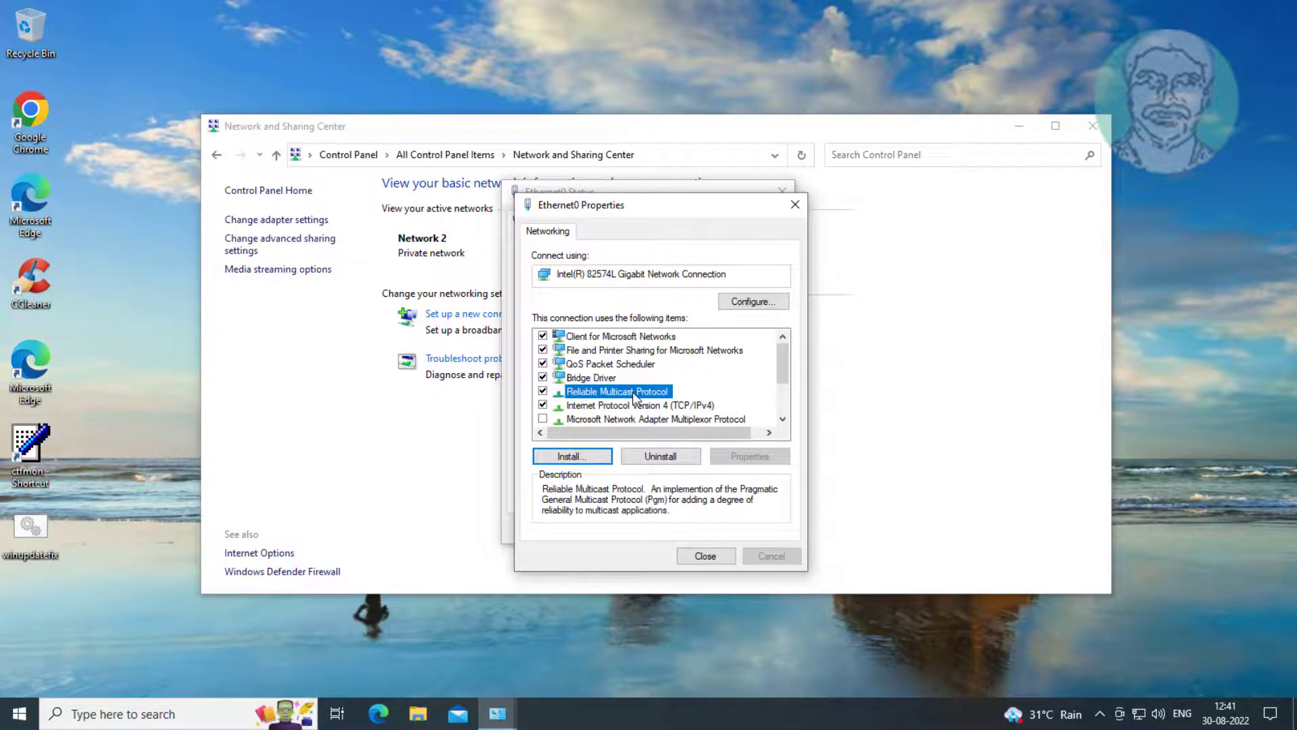
left_click(702, 555)
left_click(779, 535)
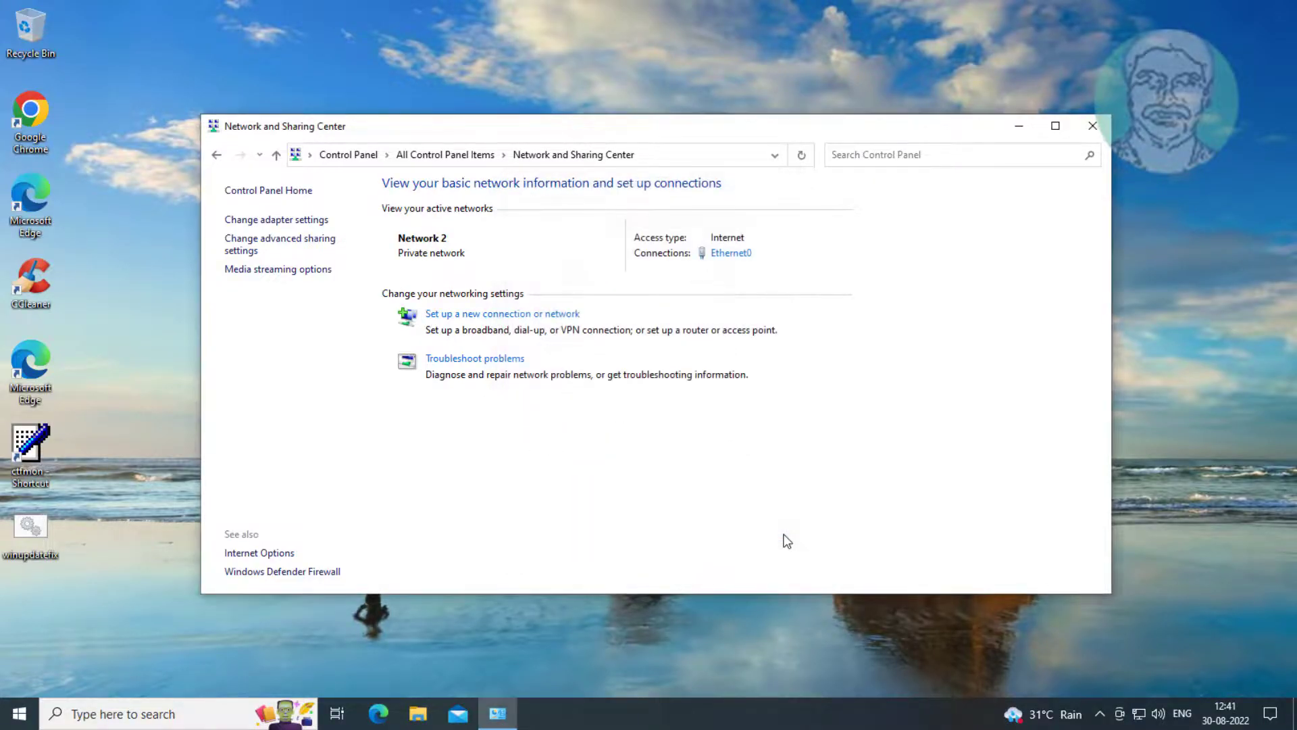
left_click(1092, 126)
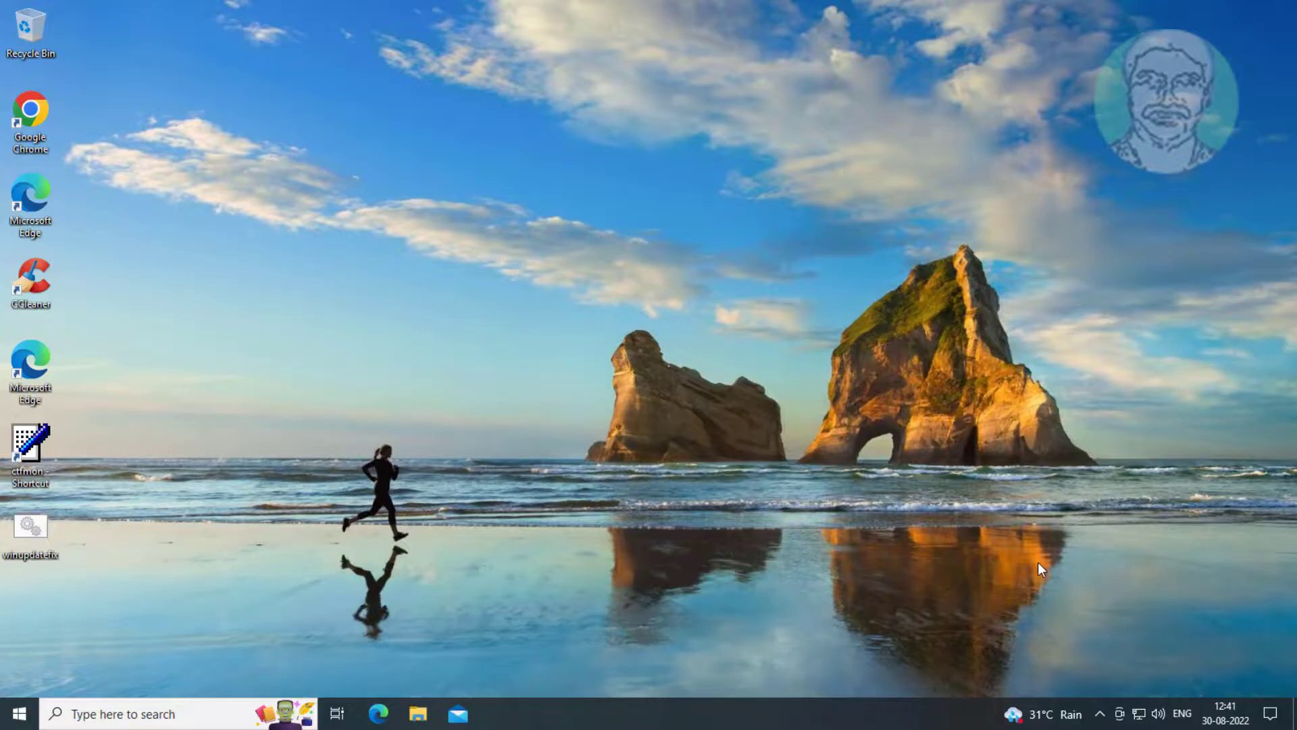